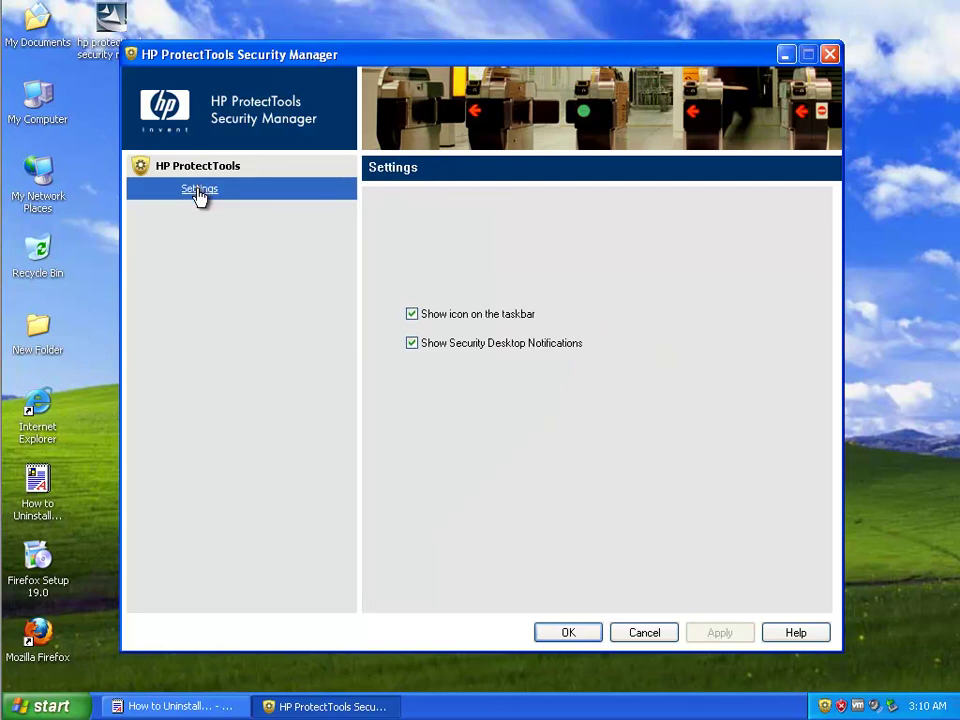
# Switch to the How to Uninstall... document and review its note and the six numbered uninstall steps.
pyautogui.click(212, 170)
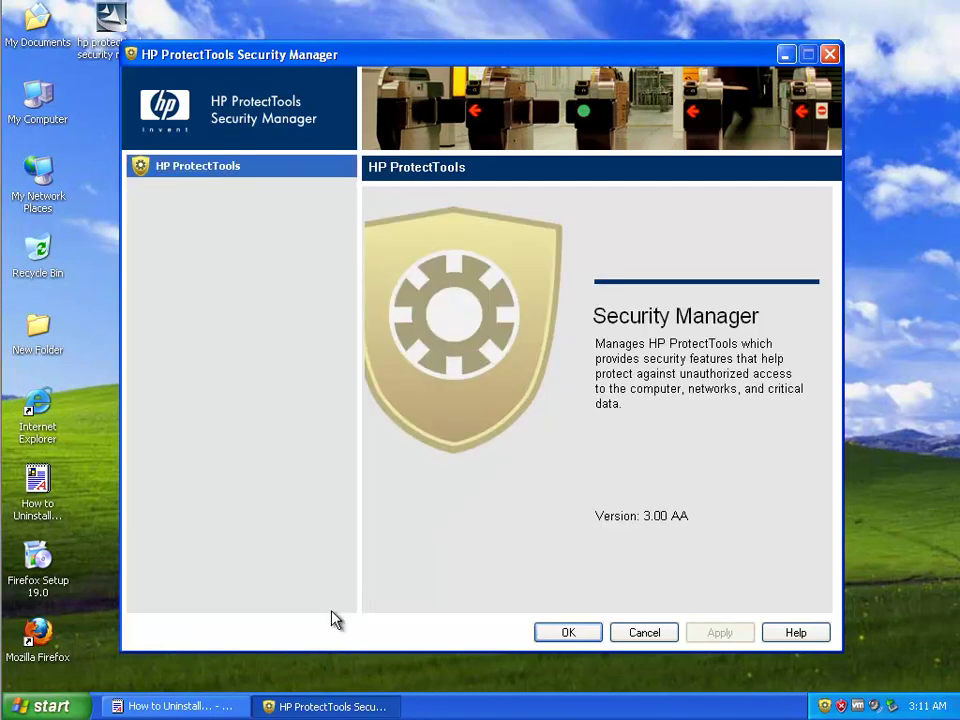
pyautogui.click(172, 706)
pyautogui.moveTo(520, 213); pyautogui.dragTo(17, 191)
pyautogui.moveTo(35, 258); pyautogui.dragTo(17, 258)
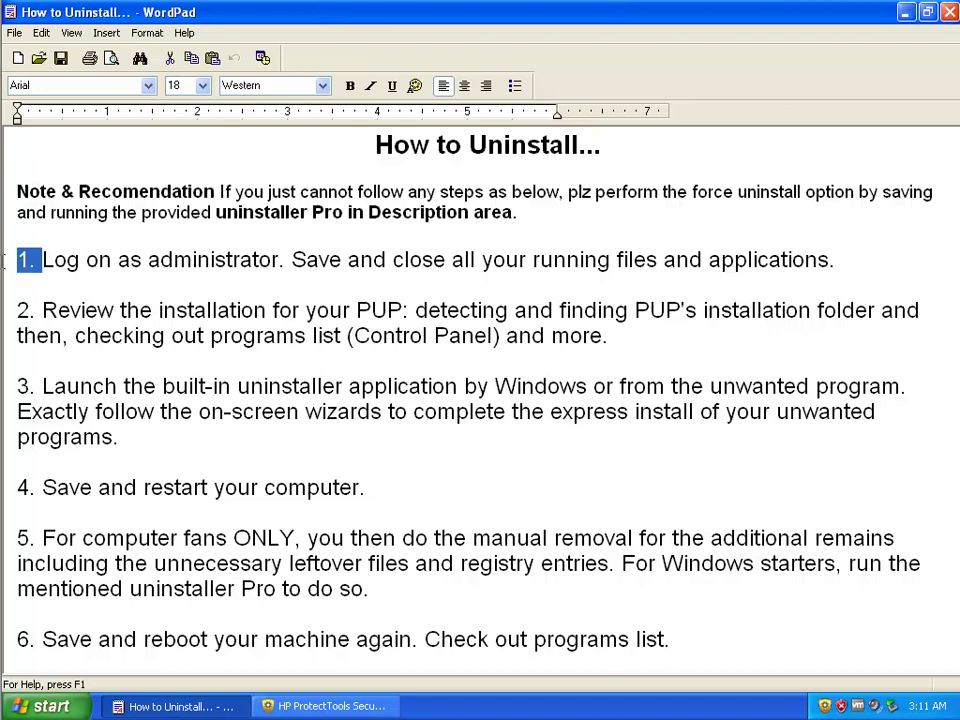
pyautogui.moveTo(41, 313); pyautogui.dragTo(120, 311)
pyautogui.moveTo(47, 386); pyautogui.dragTo(17, 386)
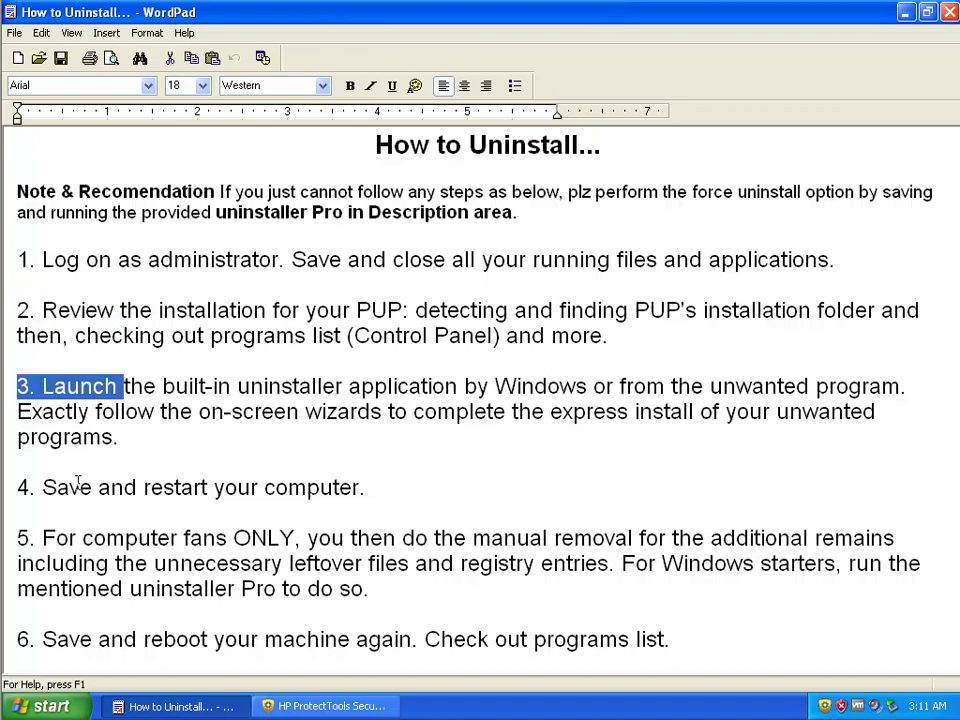
pyautogui.moveTo(79, 489); pyautogui.dragTo(12, 487)
pyautogui.moveTo(82, 538); pyautogui.dragTo(12, 538)
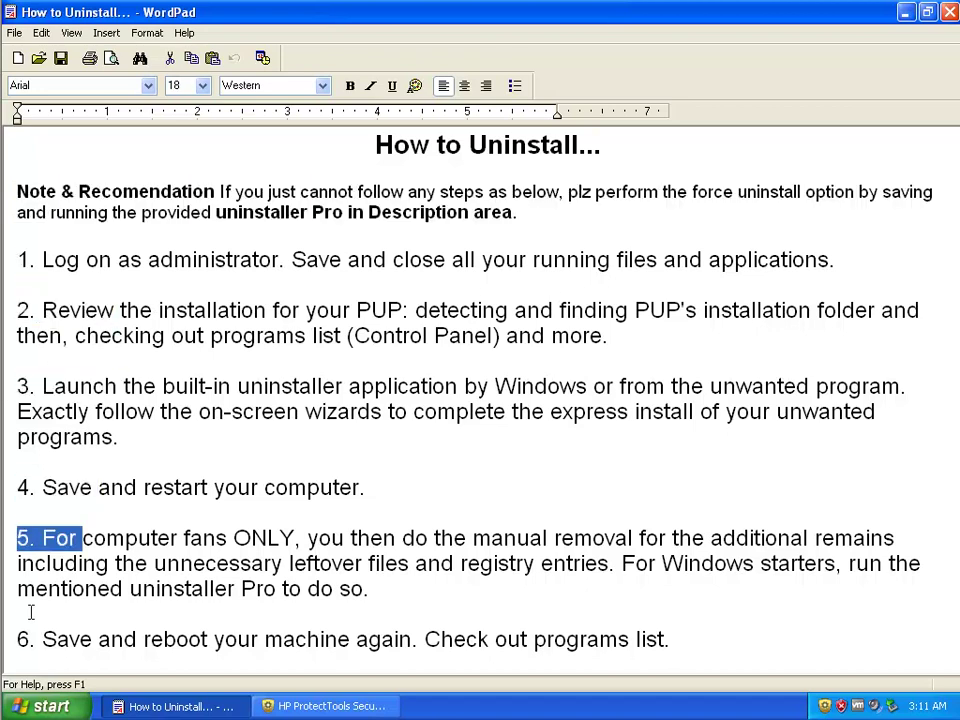
pyautogui.moveTo(38, 640); pyautogui.dragTo(15, 639)
pyautogui.click(441, 457)
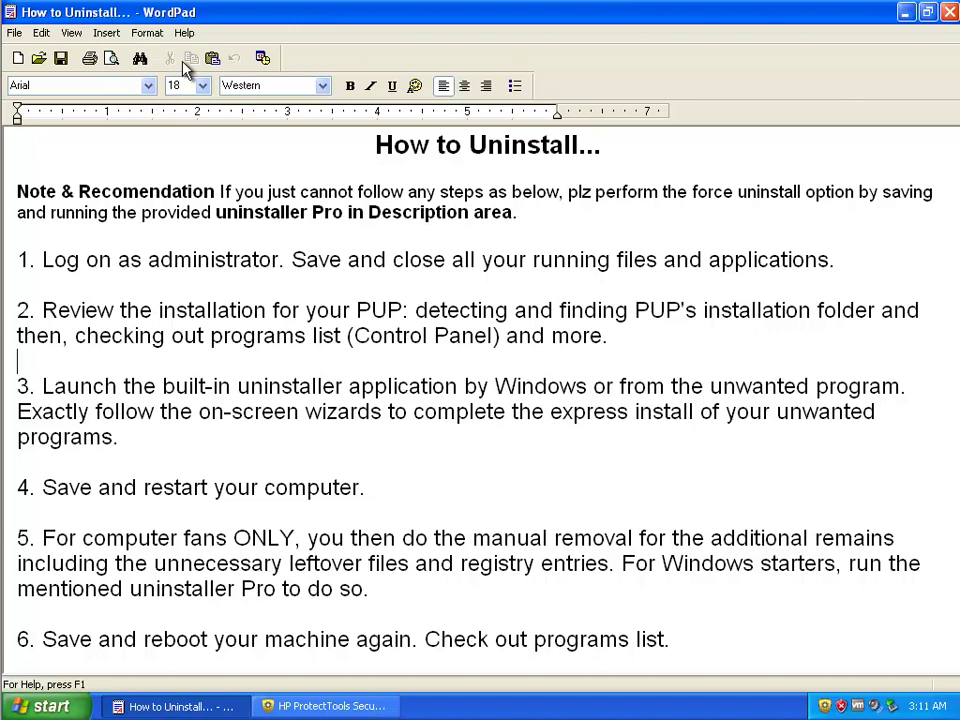
# Exit the How to Uninstall... document and close HP ProtectTools Security Manager without changing its settings.
pyautogui.click(13, 33)
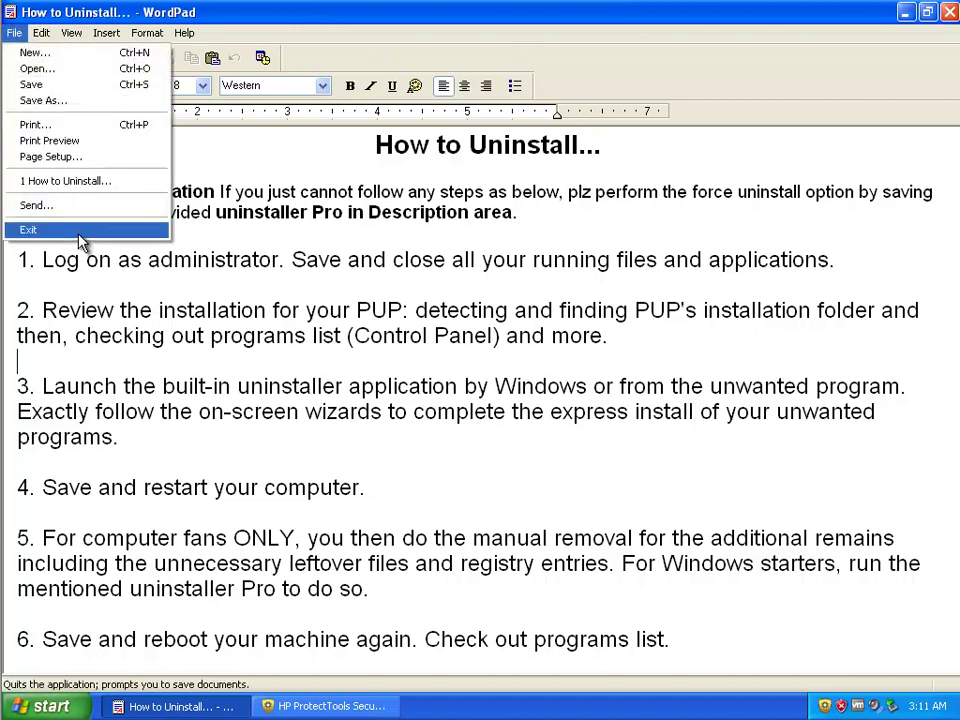
pyautogui.click(70, 230)
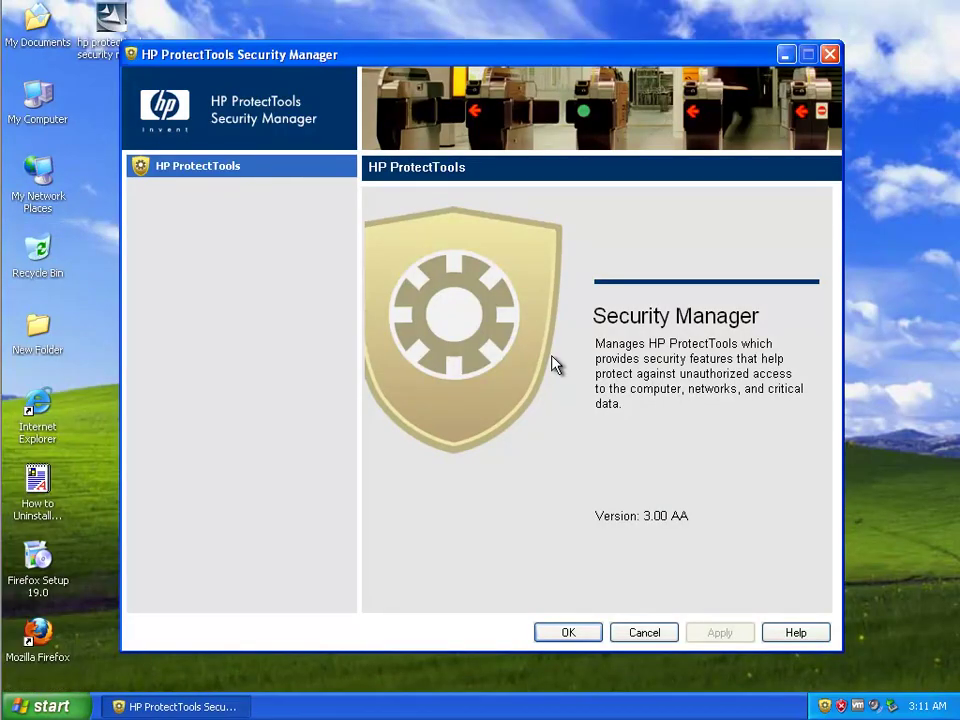
pyautogui.click(653, 632)
pyautogui.click(287, 642)
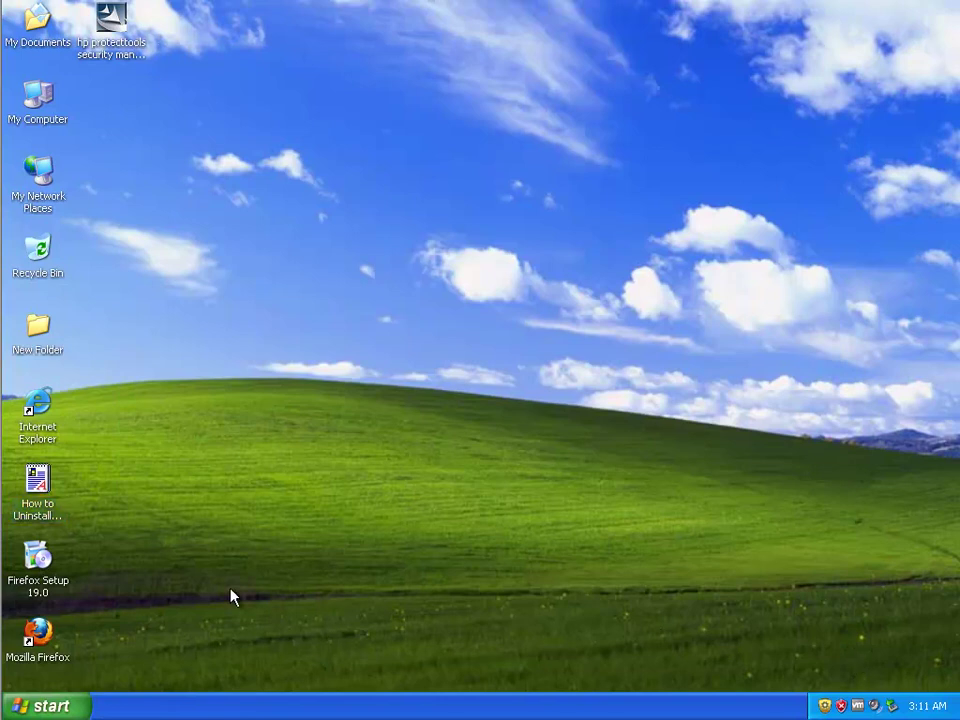
# Open the properties of the HP ProtectTools Security Manager program shortcut and examine its target path.
pyautogui.click(66, 706)
pyautogui.click(76, 646)
pyautogui.rightClick(251, 640)
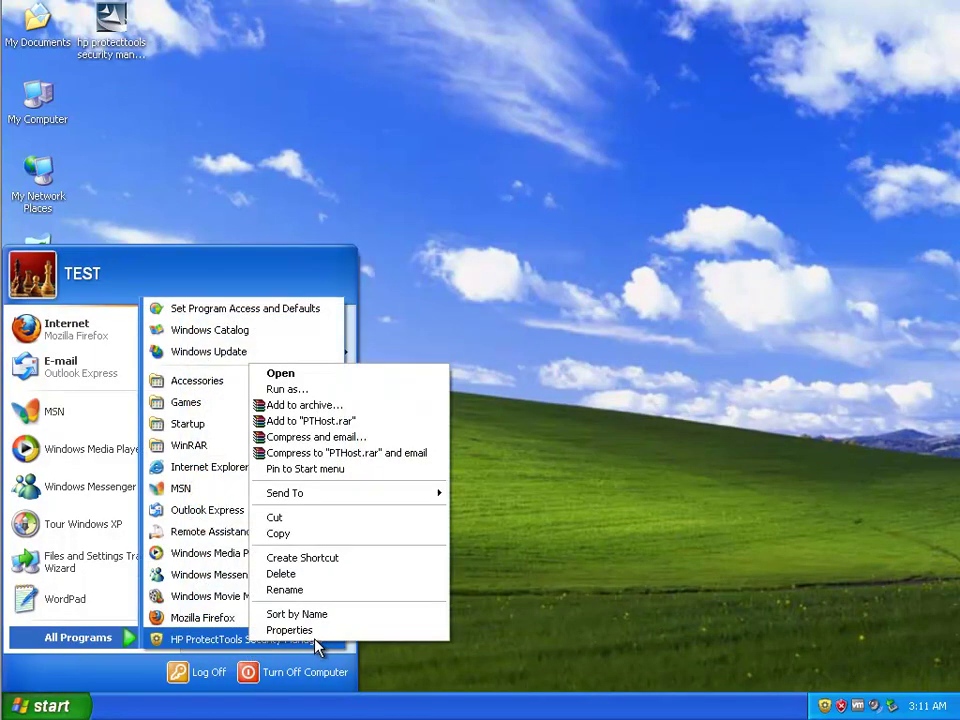
pyautogui.click(289, 630)
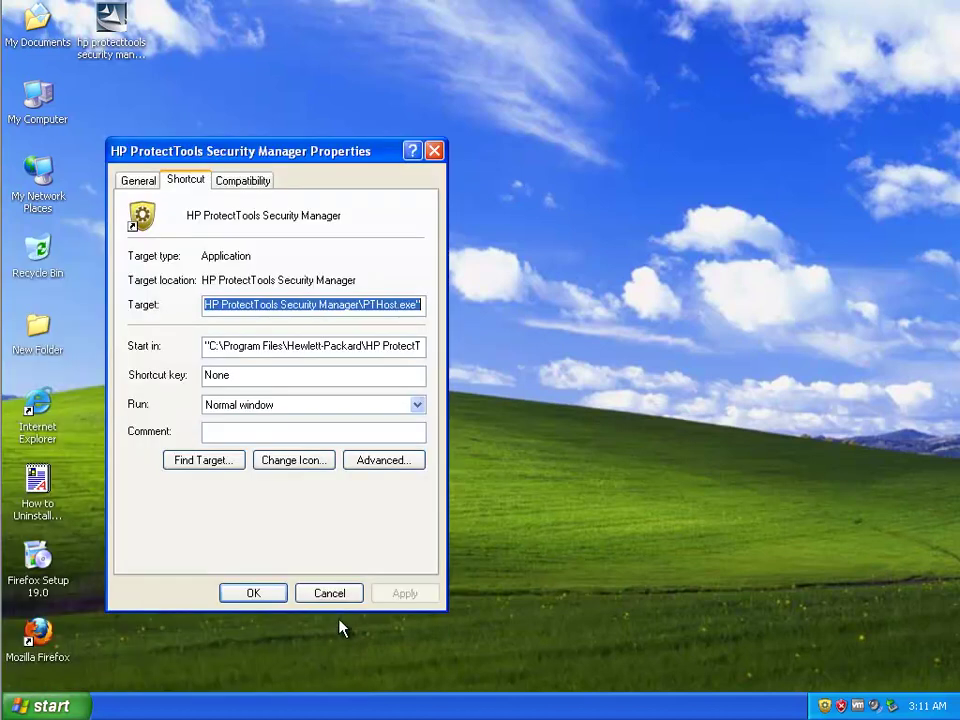
pyautogui.moveTo(281, 304); pyautogui.dragTo(134, 300)
pyautogui.click(262, 305)
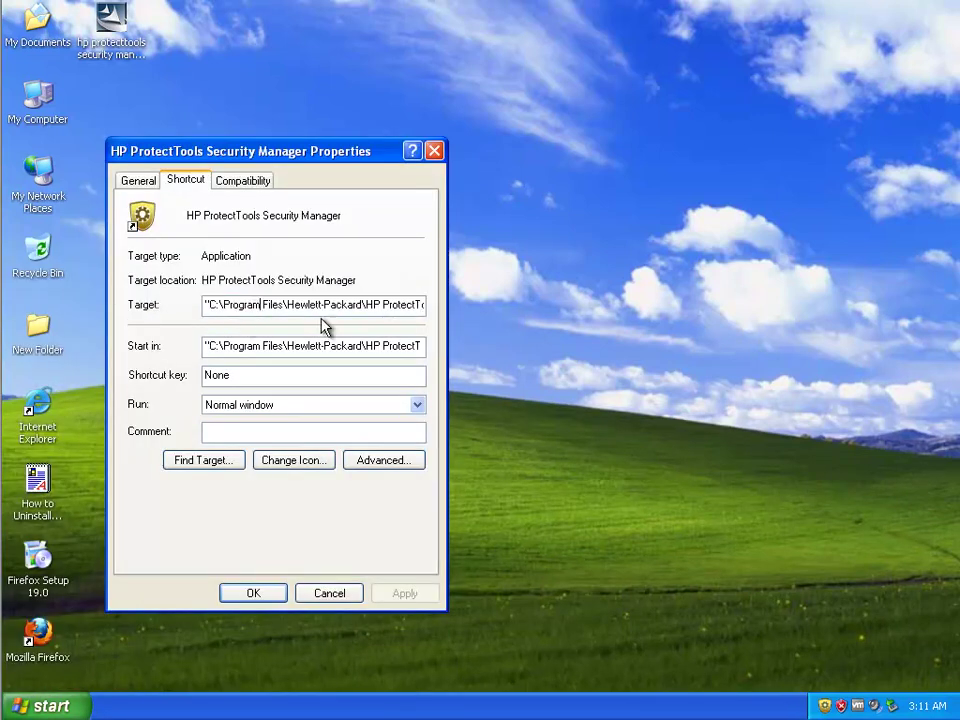
pyautogui.moveTo(364, 310); pyautogui.dragTo(211, 305)
# Open the shortcut's target folder, go up to C:\Program Files and show its hidden contents.
pyautogui.click(238, 468)
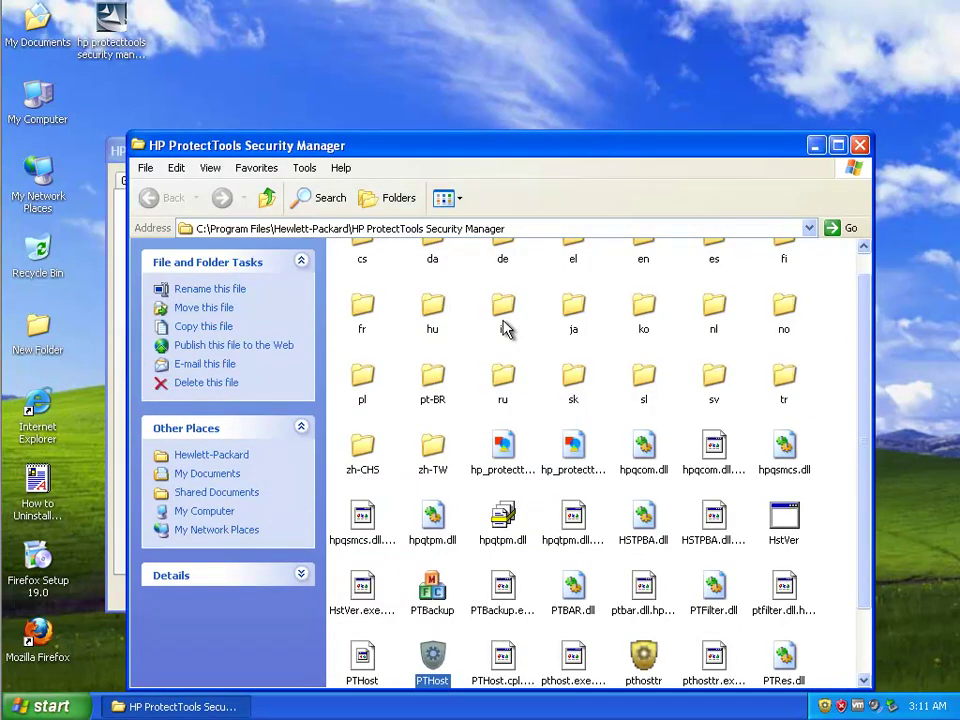
pyautogui.click(268, 198)
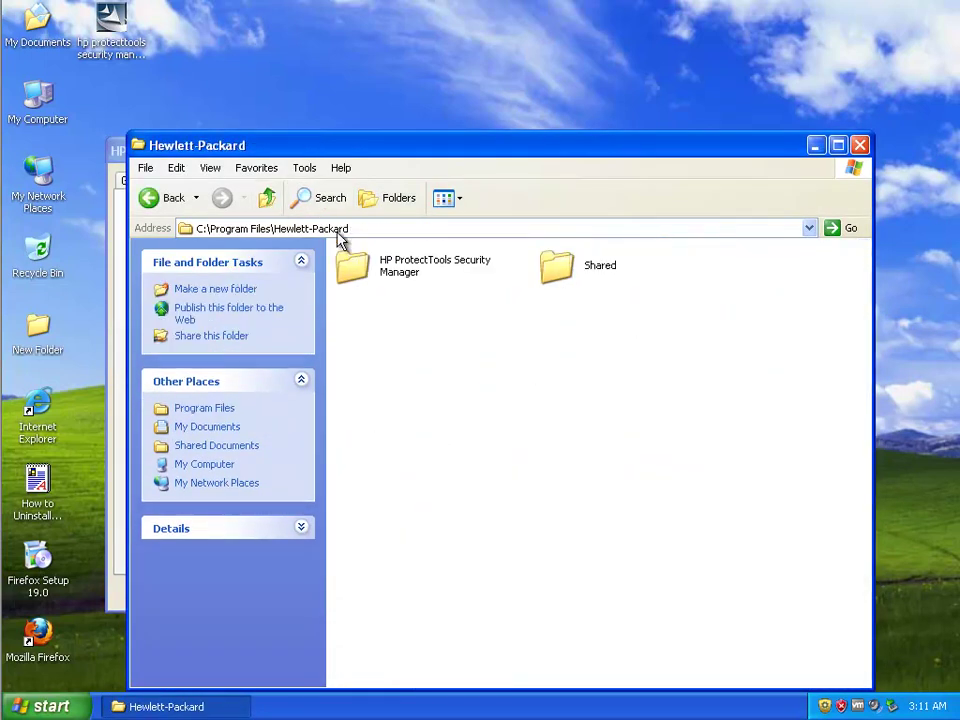
pyautogui.click(268, 198)
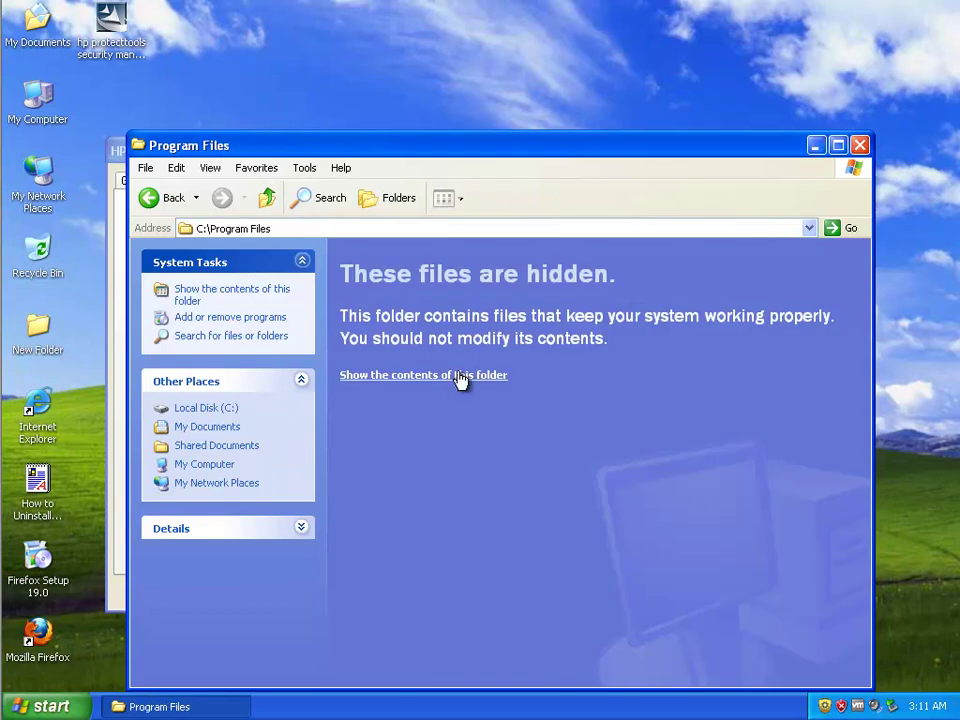
pyautogui.click(460, 377)
# Show Program Files in Details view sorted by date modified and select the Hewlett-Packard and HPQ folders.
pyautogui.click(447, 198)
pyautogui.click(460, 292)
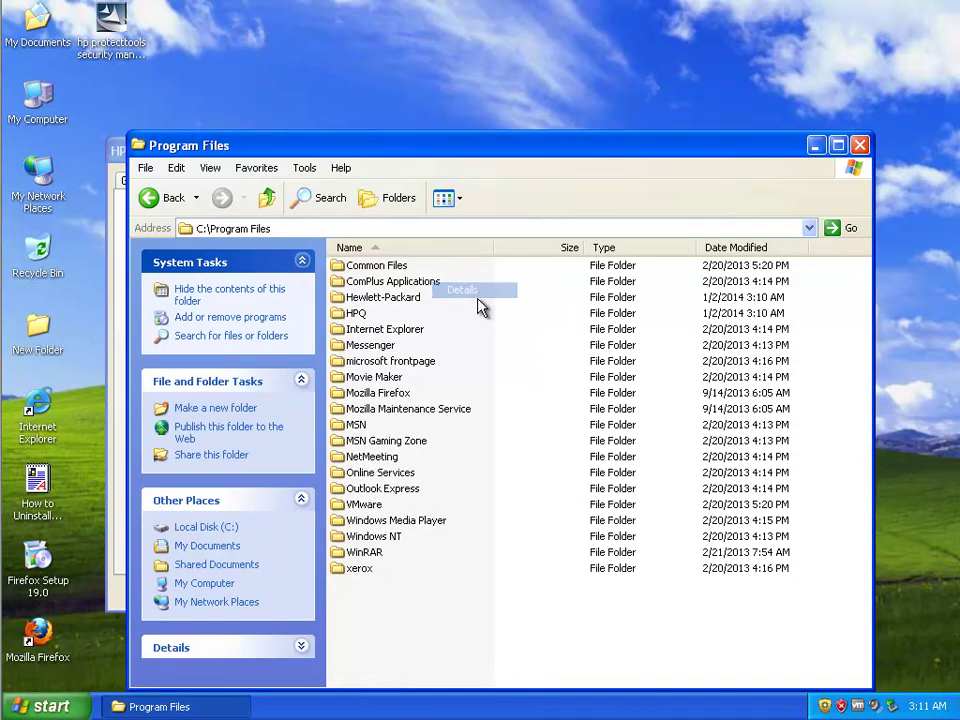
pyautogui.click(763, 248)
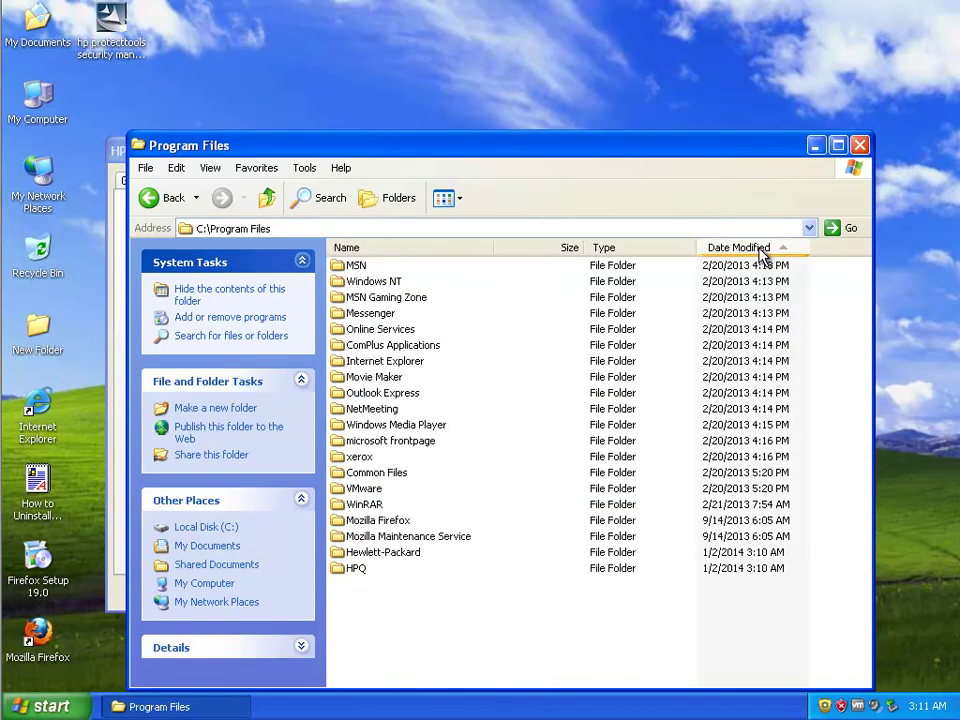
pyautogui.click(358, 567)
pyautogui.click(369, 555)
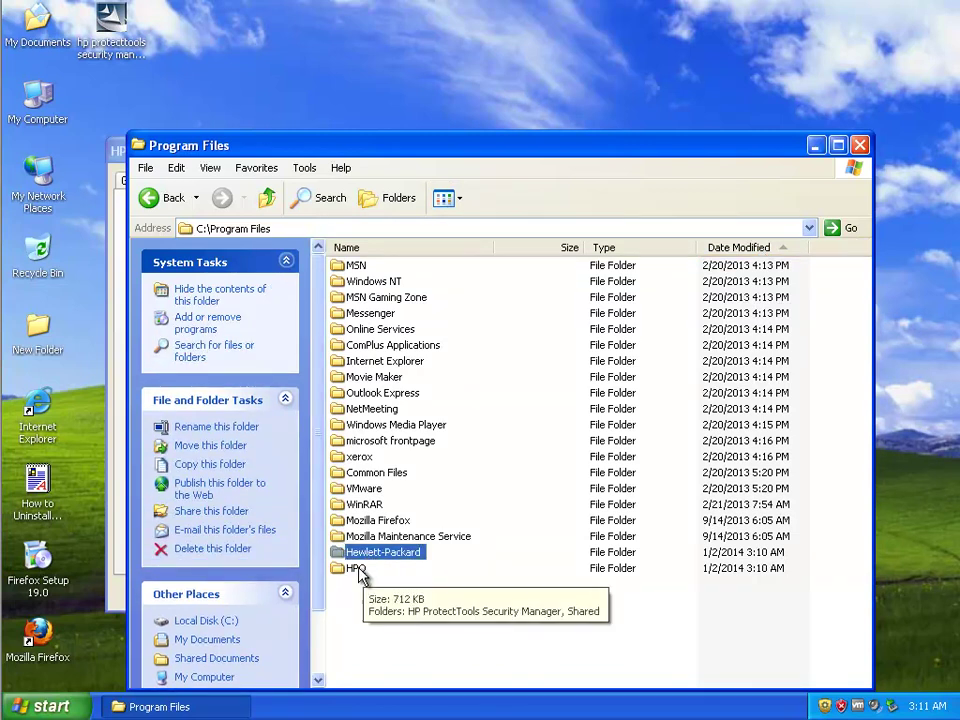
pyautogui.keyDown('shift'); pyautogui.click(360, 568); pyautogui.keyUp('shift')
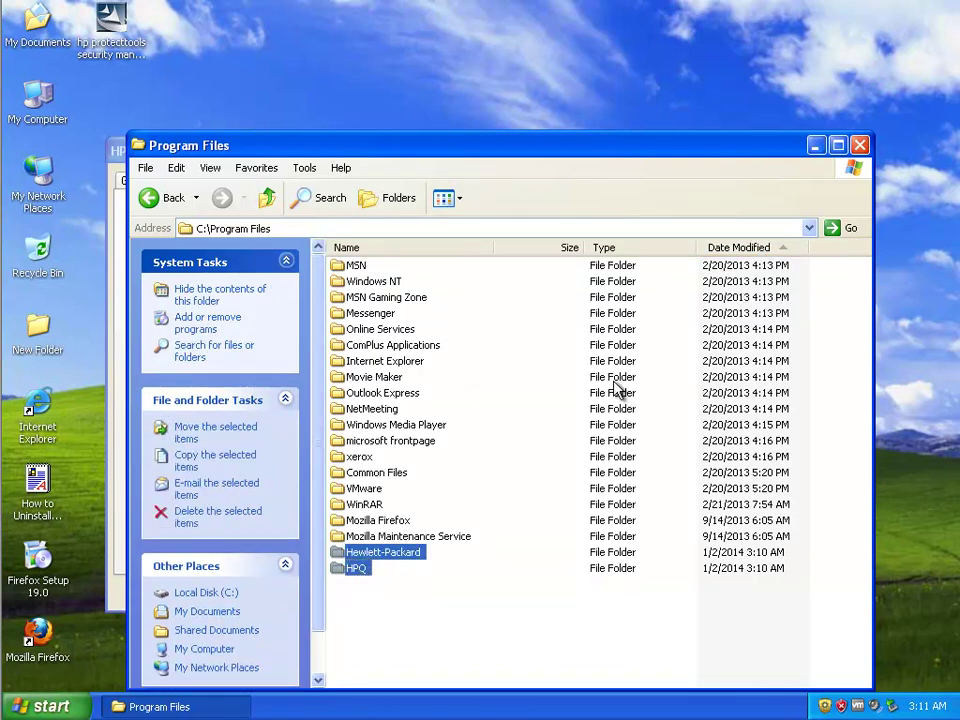
# Switch Program Files to Thumbnails view, then minimize its window and close the shortcut's properties.
pyautogui.click(461, 199)
pyautogui.click(468, 226)
pyautogui.moveTo(864, 336); pyautogui.dragTo(864, 574)
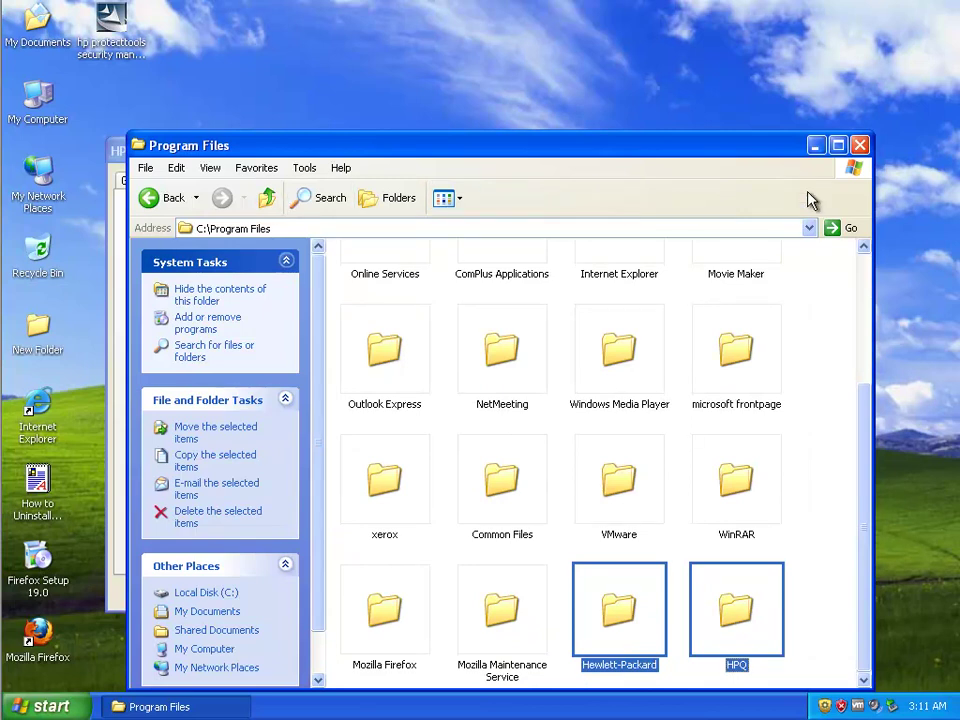
pyautogui.click(816, 146)
pyautogui.click(434, 151)
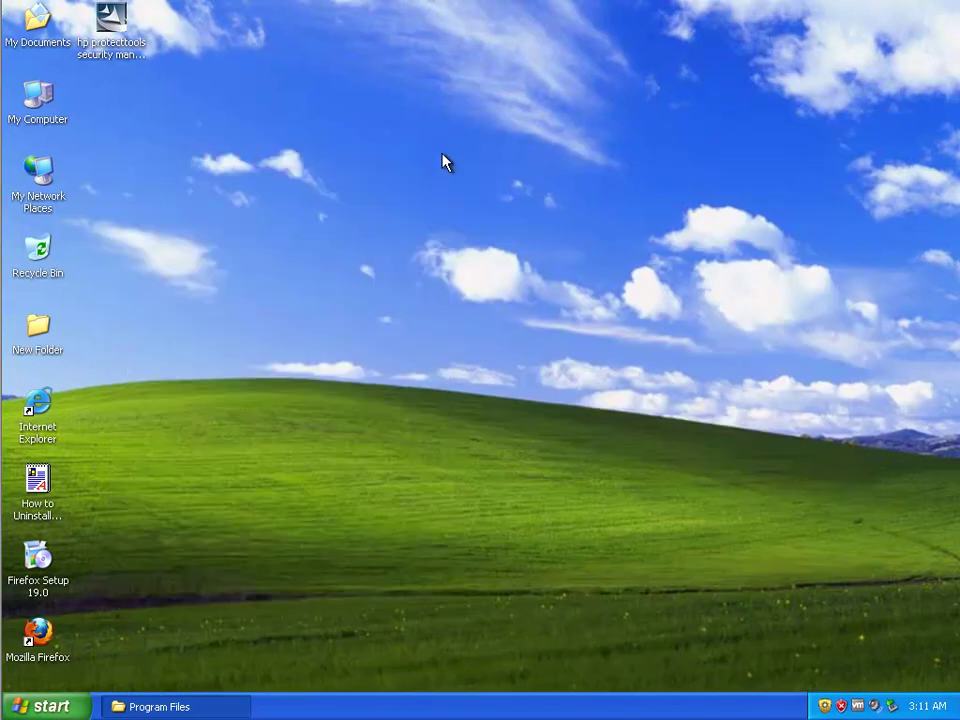
# Browse to C:\SWSetup\SP33623\Disk1 from My Computer, showing the hidden contents of the C: drive.
pyautogui.doubleClick(49, 108)
pyautogui.doubleClick(343, 349)
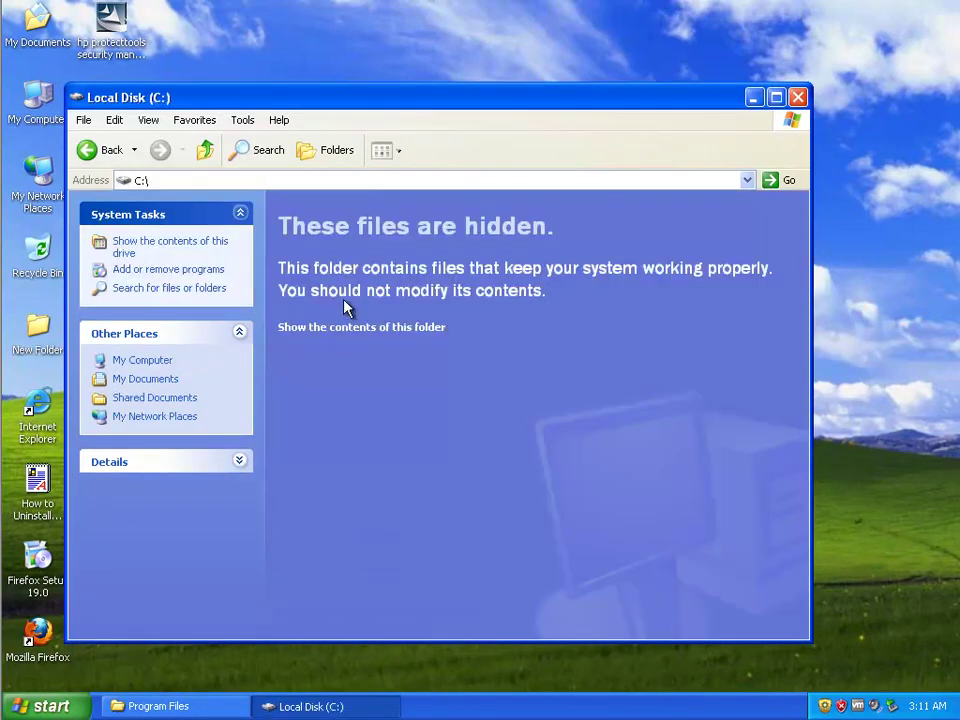
pyautogui.click(347, 330)
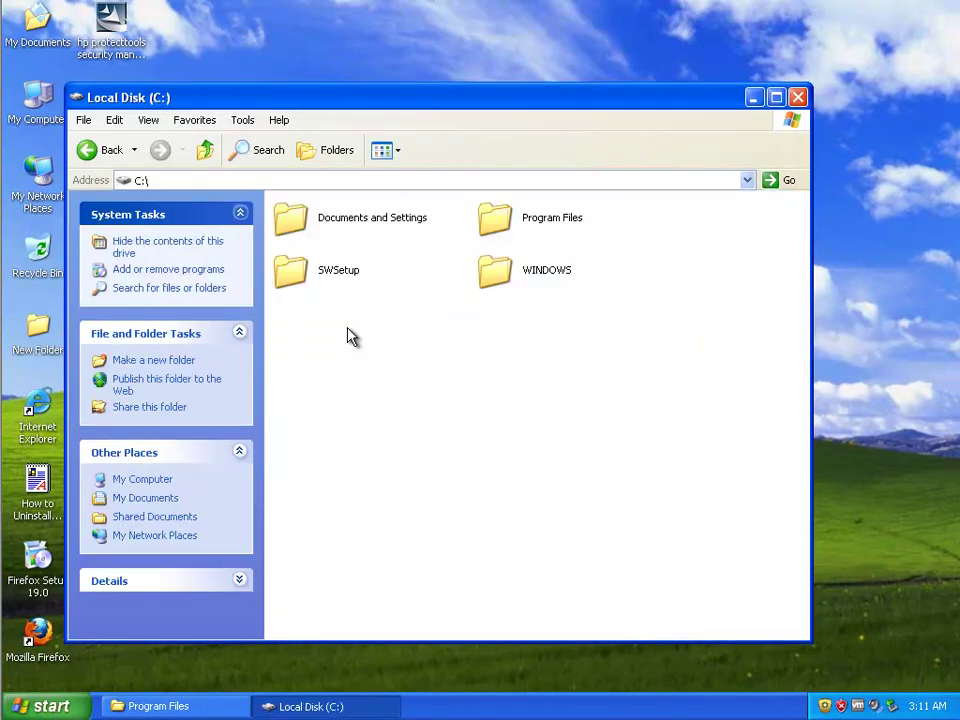
pyautogui.click(321, 280)
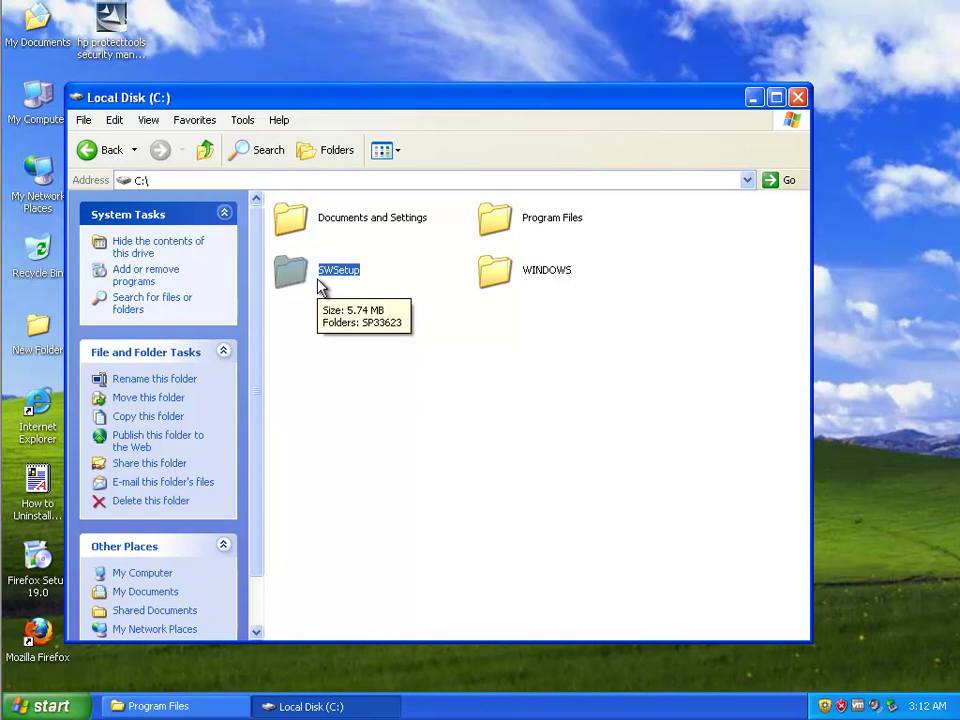
pyautogui.doubleClick(321, 284)
pyautogui.doubleClick(313, 226)
pyautogui.doubleClick(313, 229)
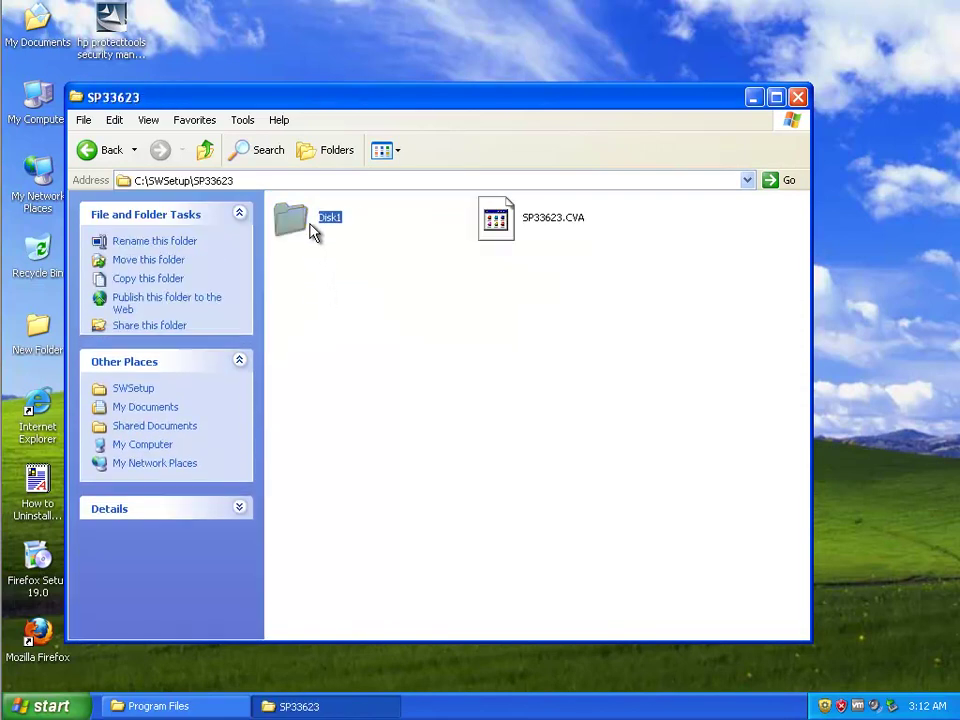
# Examine the version properties of the setup file in Disk1, including copyright, file version and internal name, and close them.
pyautogui.click(522, 222)
pyautogui.rightClick(504, 221)
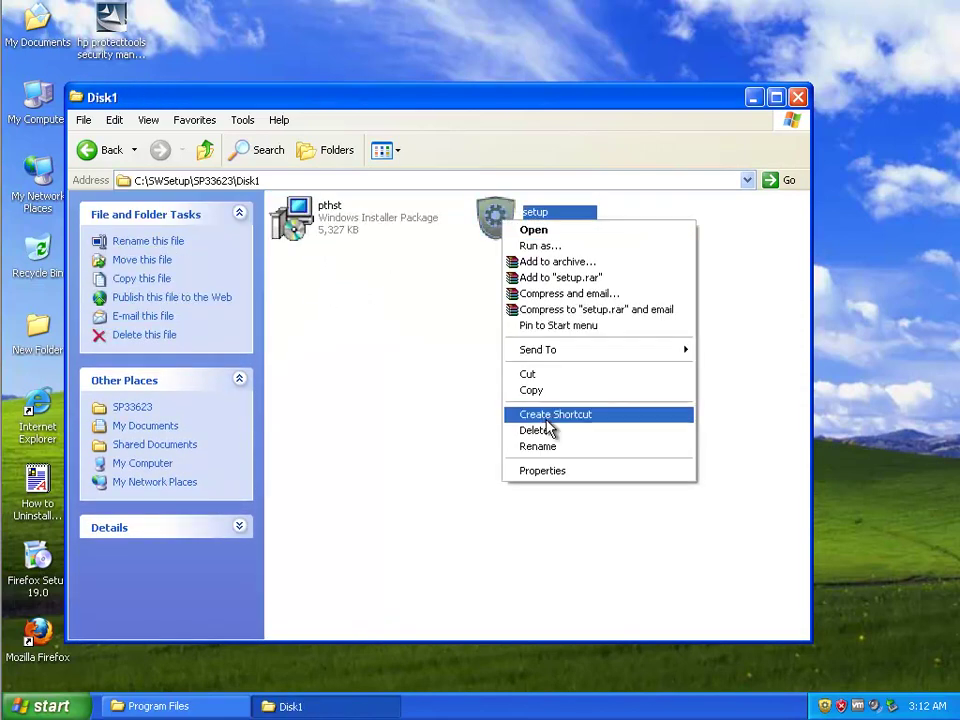
pyautogui.click(561, 474)
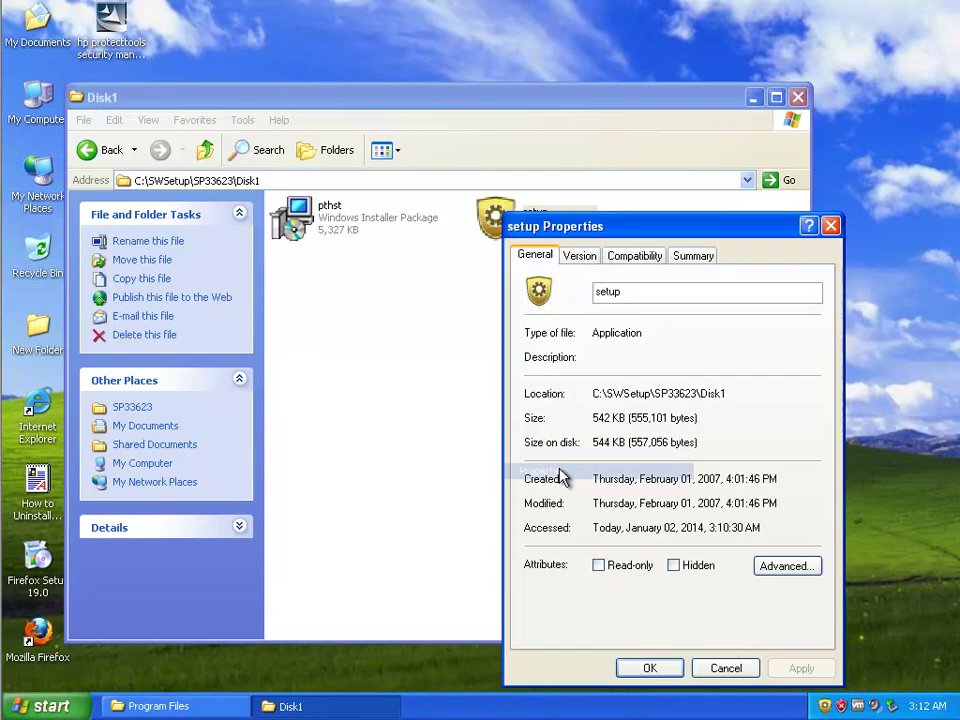
pyautogui.click(579, 255)
pyautogui.moveTo(709, 344); pyautogui.dragTo(525, 387)
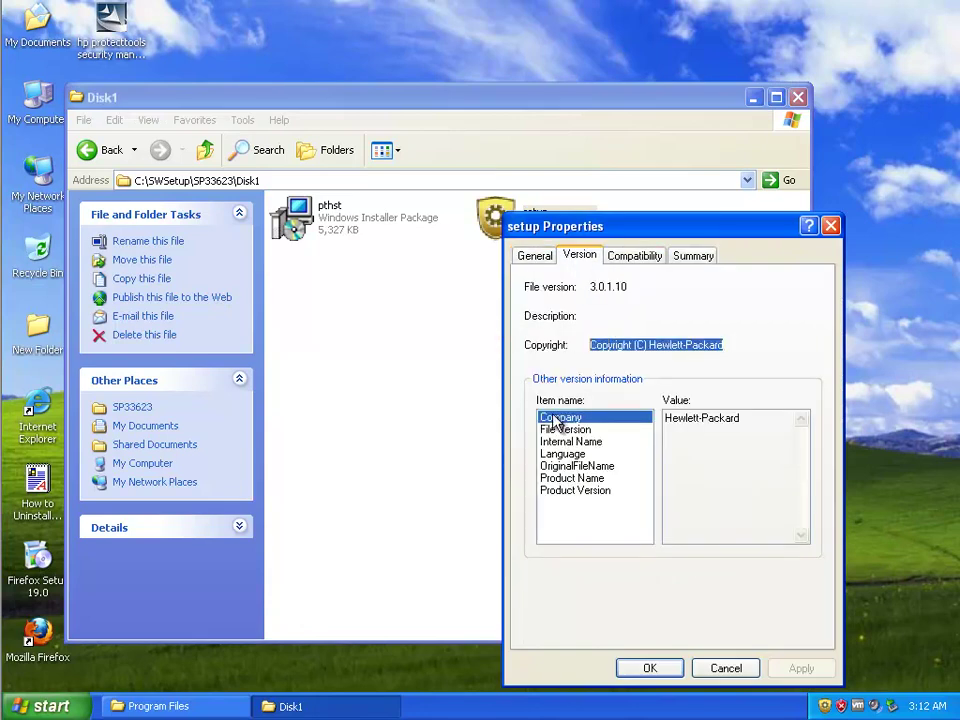
pyautogui.click(579, 430)
pyautogui.click(579, 442)
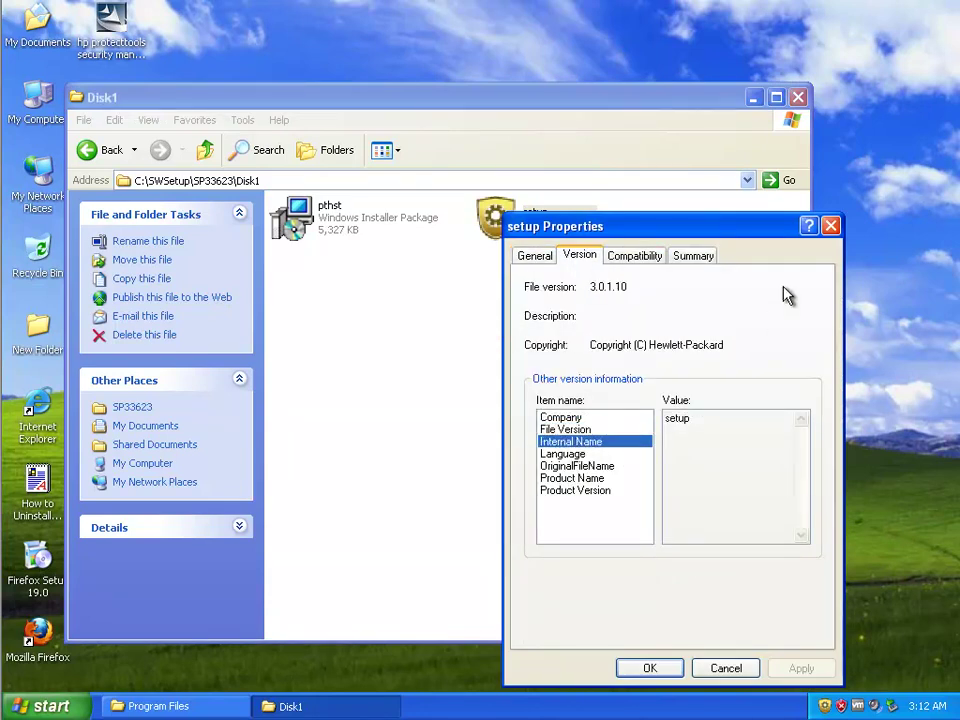
pyautogui.click(830, 226)
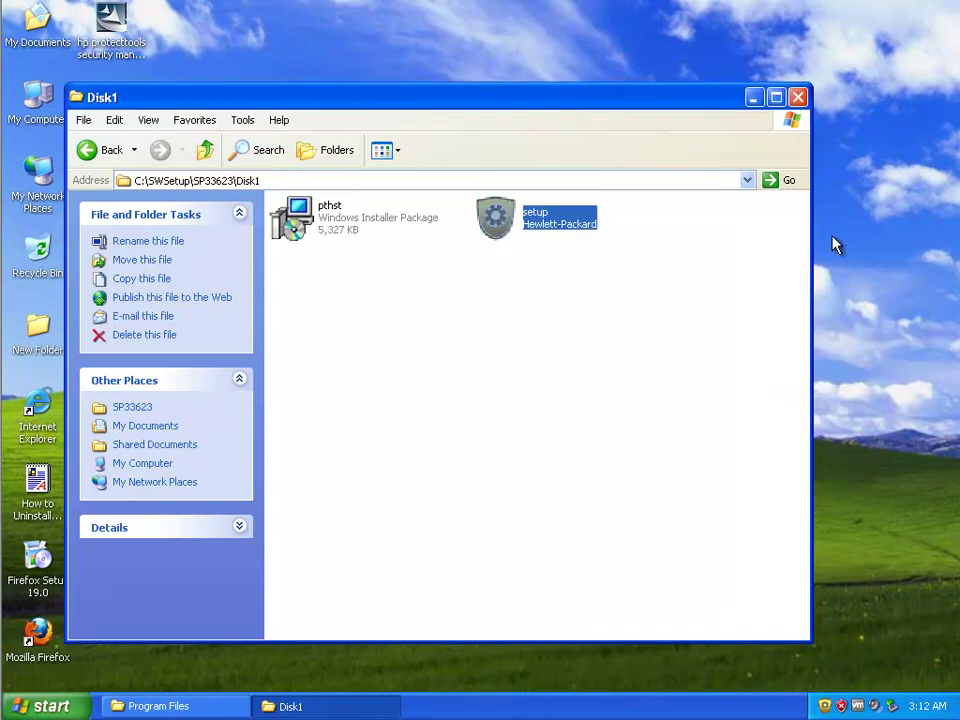
# Return to the C: drive root, select the SWSetup folder in Thumbnails view and minimize the window.
pyautogui.click(205, 150)
pyautogui.click(205, 150)
pyautogui.click(205, 150)
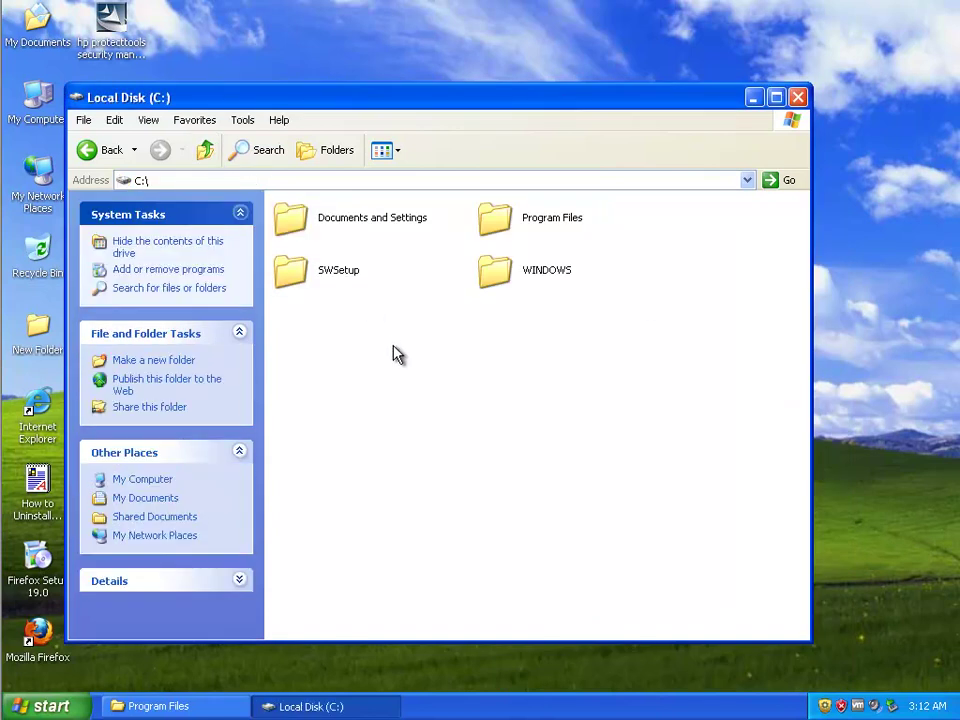
pyautogui.click(315, 272)
pyautogui.click(398, 152)
pyautogui.click(405, 178)
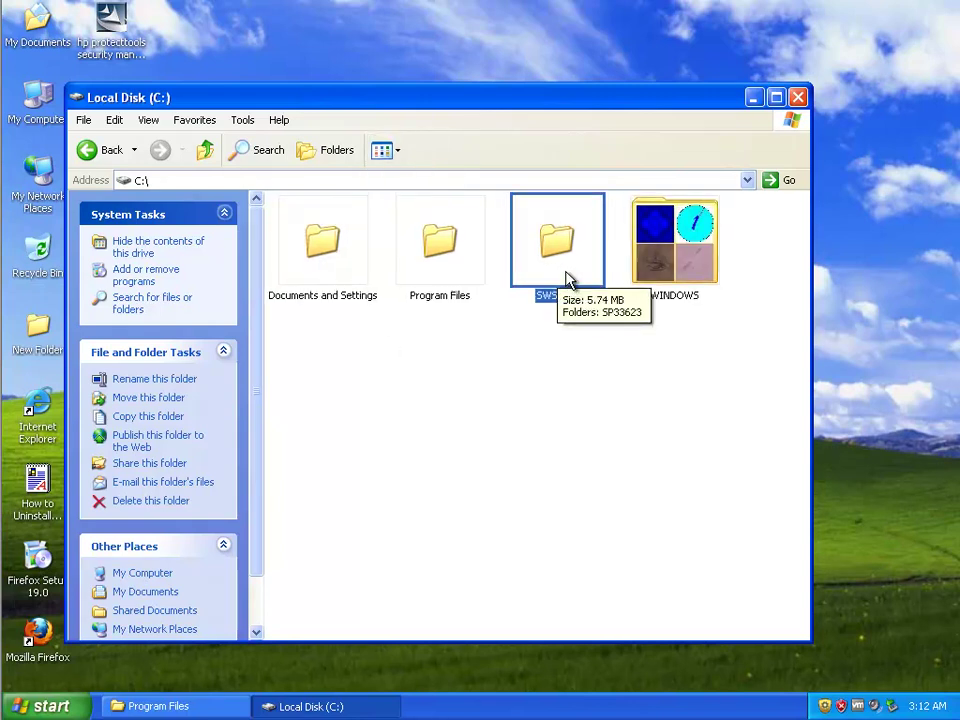
pyautogui.click(754, 98)
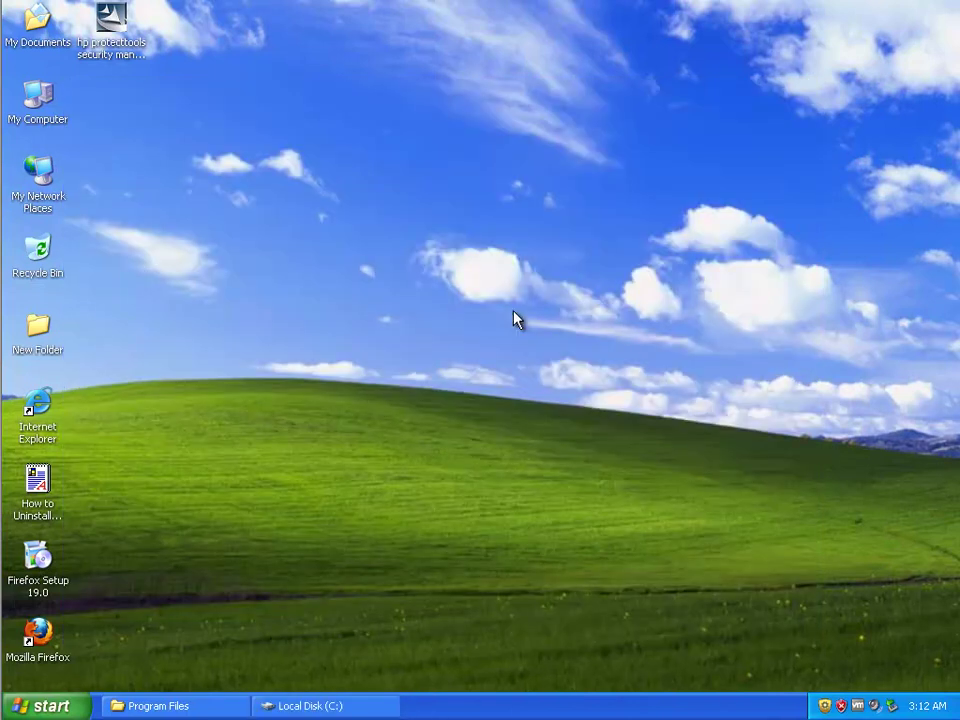
# Open Add or Remove Programs from Control Panel.
pyautogui.click(4, 698)
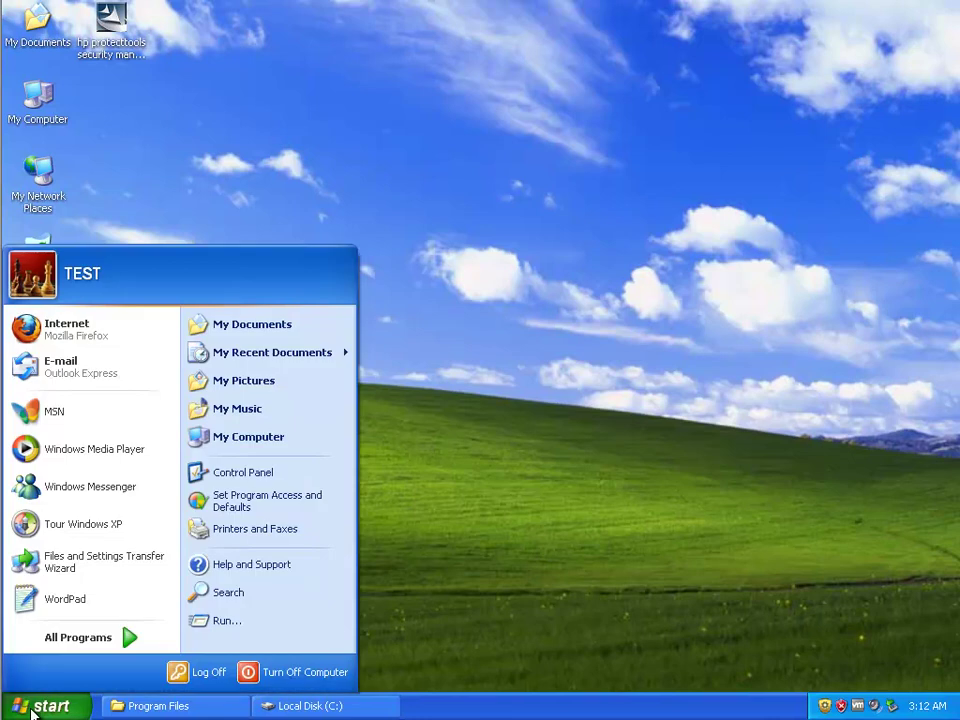
pyautogui.click(333, 471)
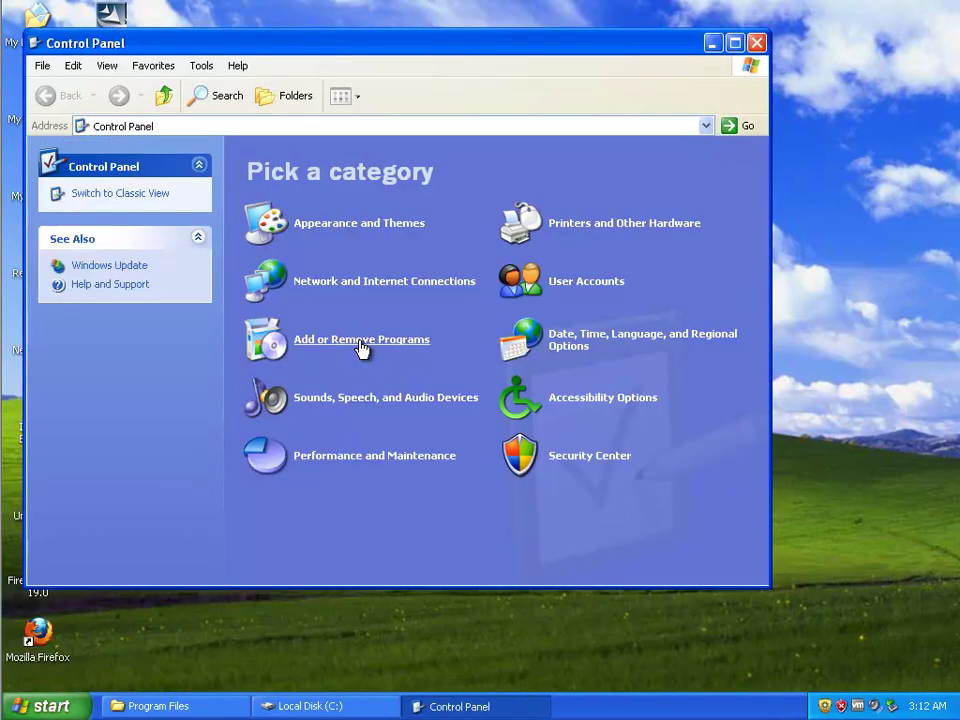
pyautogui.click(361, 341)
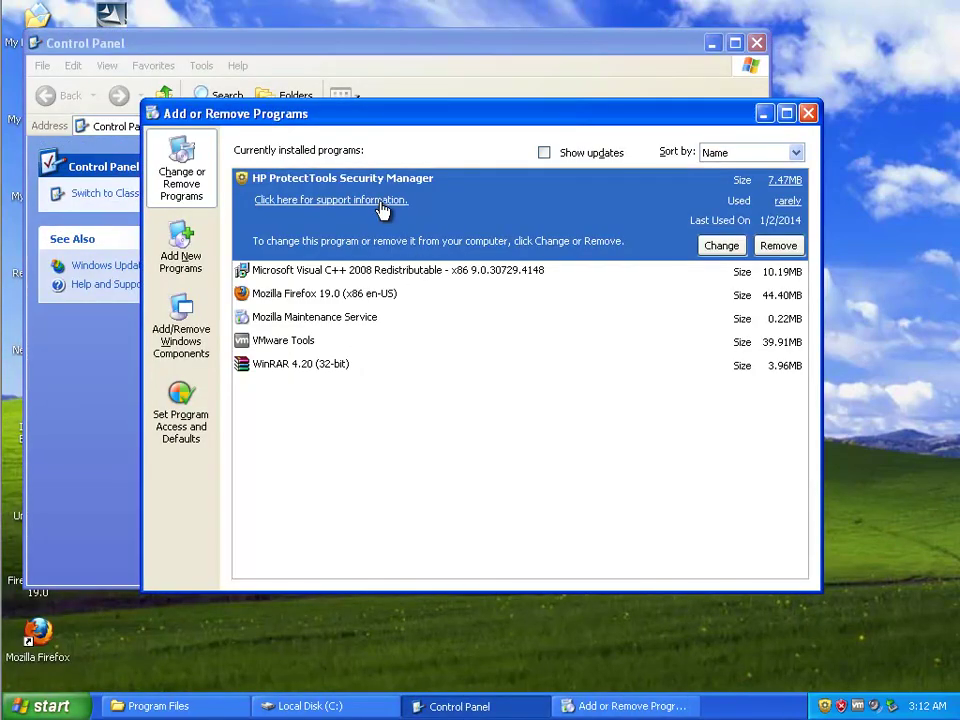
# View the support information for HP ProtectTools Security Manager, including publisher and version, and close it.
pyautogui.click(382, 205)
pyautogui.moveTo(520, 283); pyautogui.dragTo(406, 282)
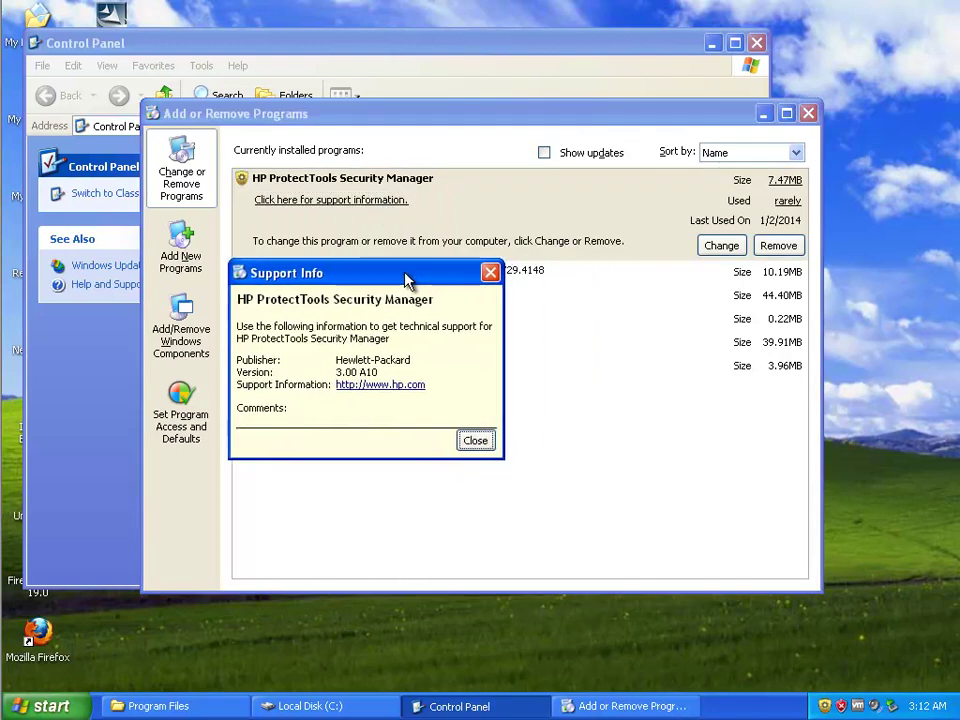
pyautogui.click(473, 442)
# Remove HP ProtectTools Security Manager from the installed programs, confirming the removal, and close Add or Remove Programs and Control Panel.
pyautogui.click(785, 249)
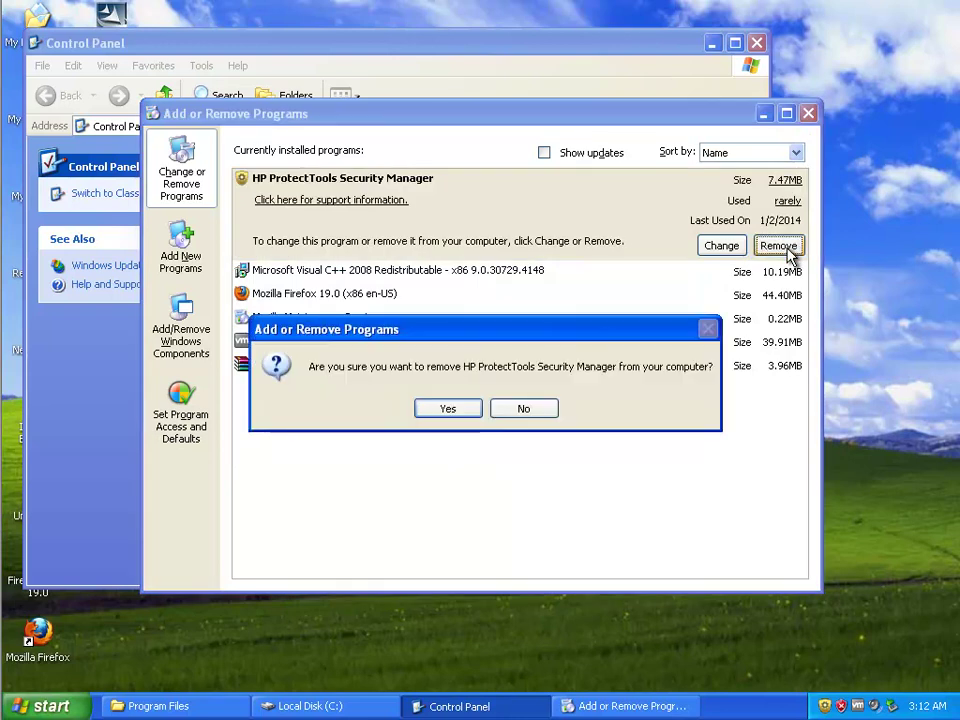
pyautogui.moveTo(505, 332); pyautogui.dragTo(490, 284)
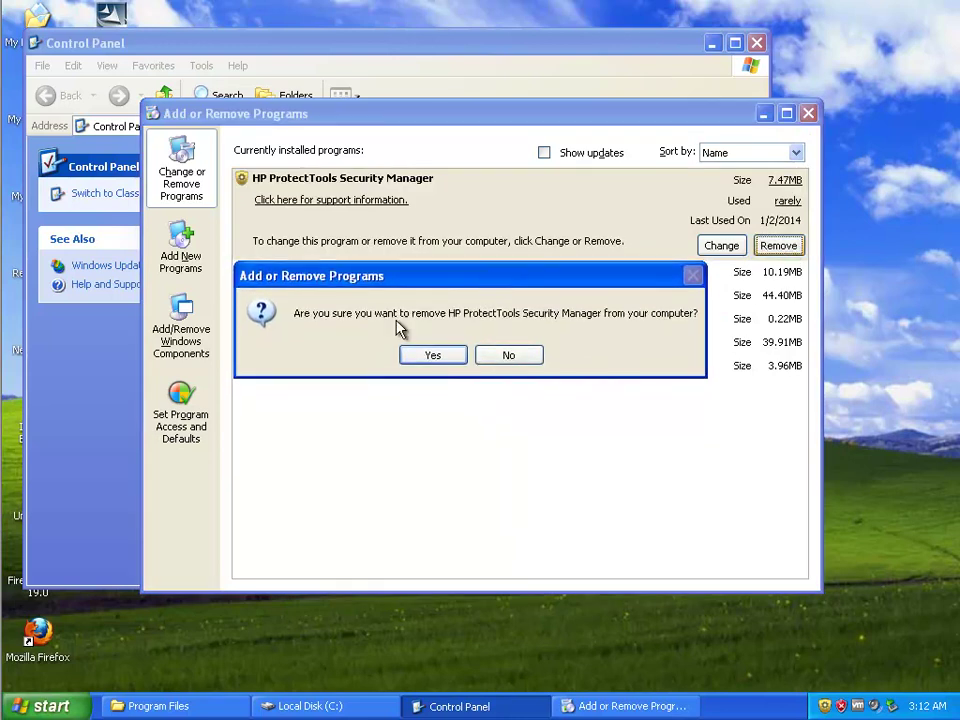
pyautogui.click(440, 357)
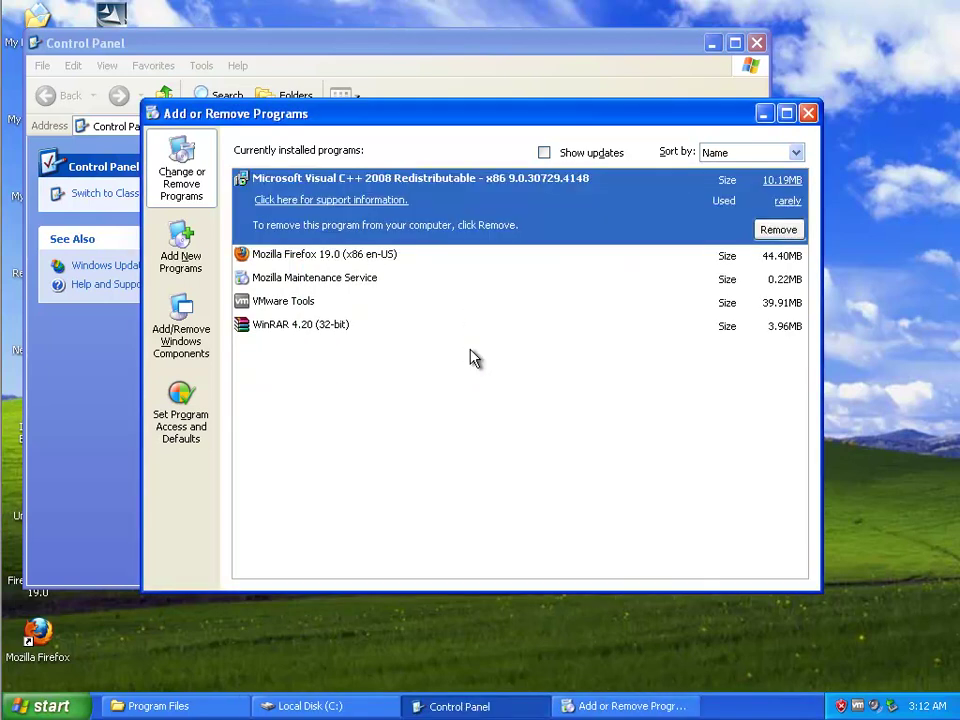
pyautogui.click(808, 113)
pyautogui.click(757, 43)
pyautogui.click(60, 695)
pyautogui.click(262, 673)
pyautogui.click(556, 288)
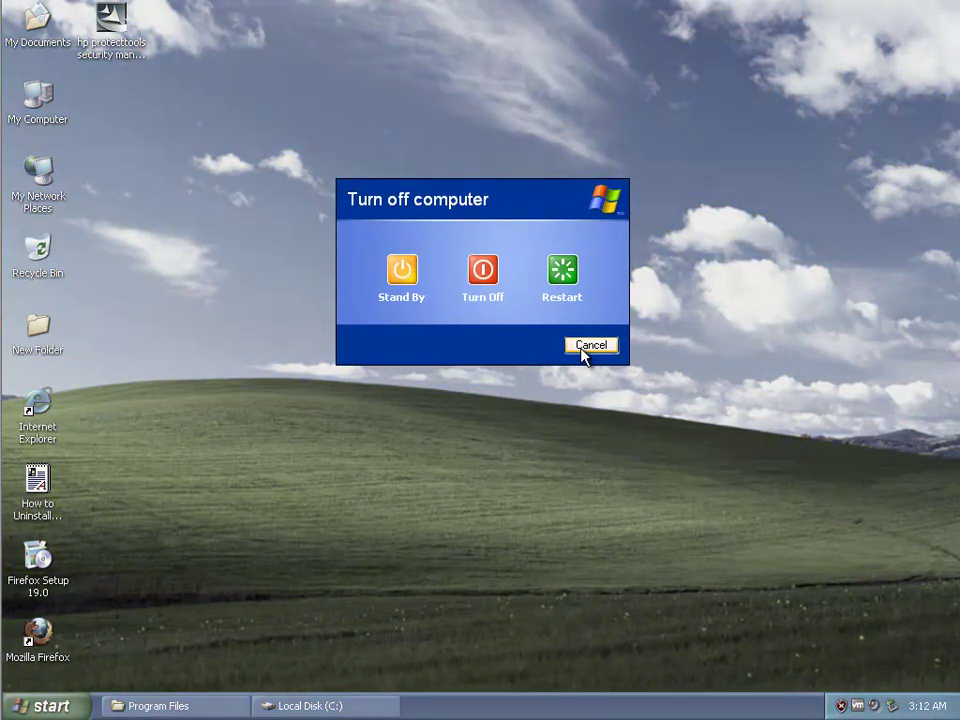
pyautogui.click(588, 346)
# Delete the SWSetup folder from the C: drive root, confirming the deletion, and close the drive window.
pyautogui.click(293, 708)
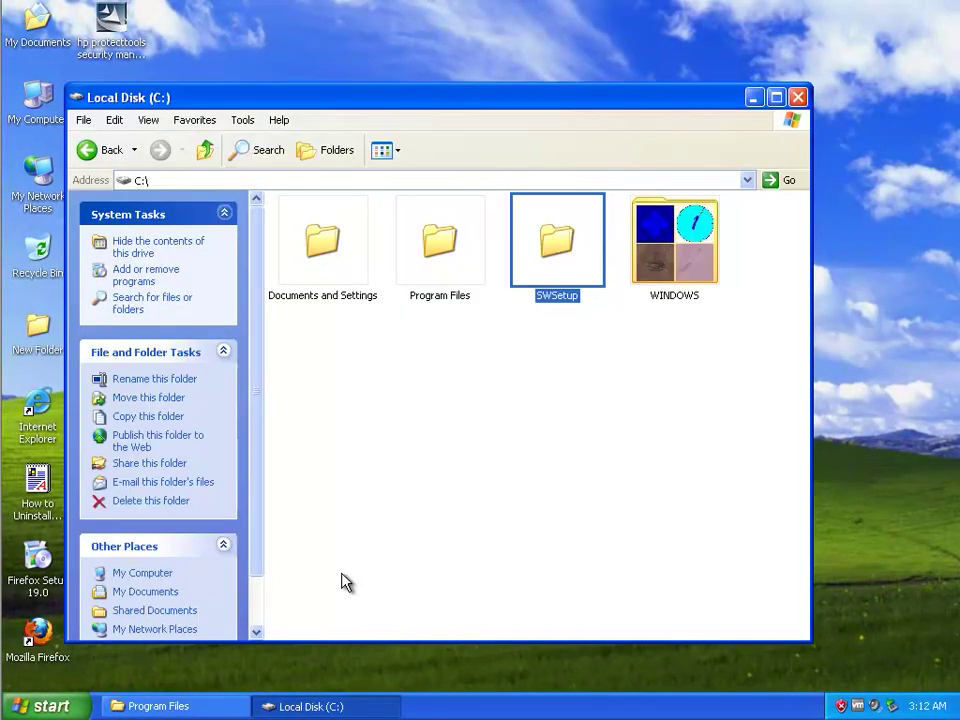
pyautogui.rightClick(563, 258)
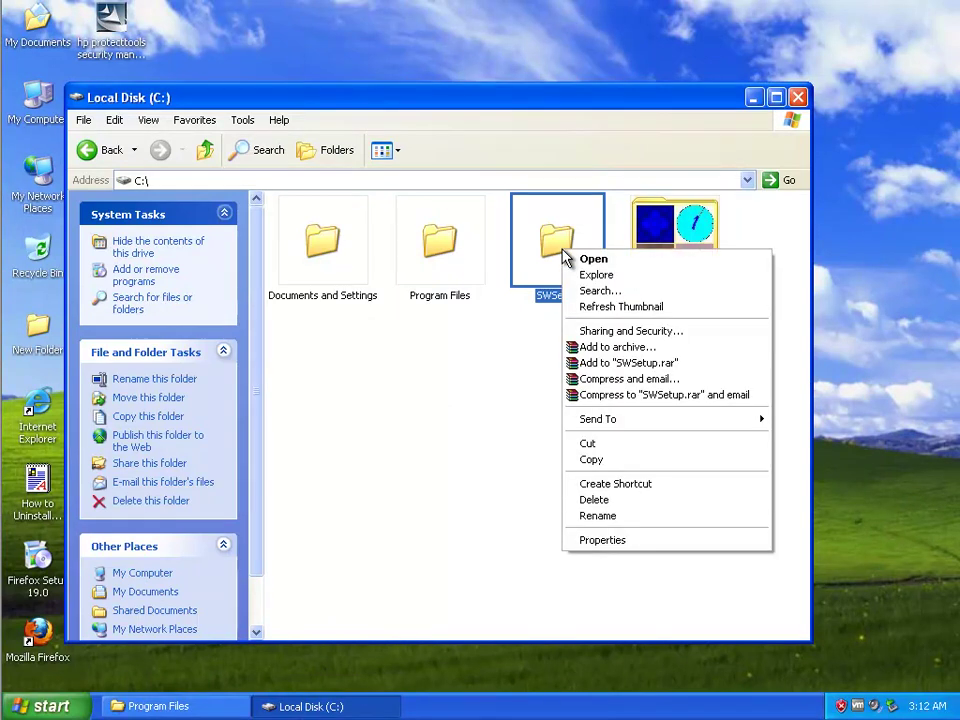
pyautogui.click(624, 507)
pyautogui.click(545, 385)
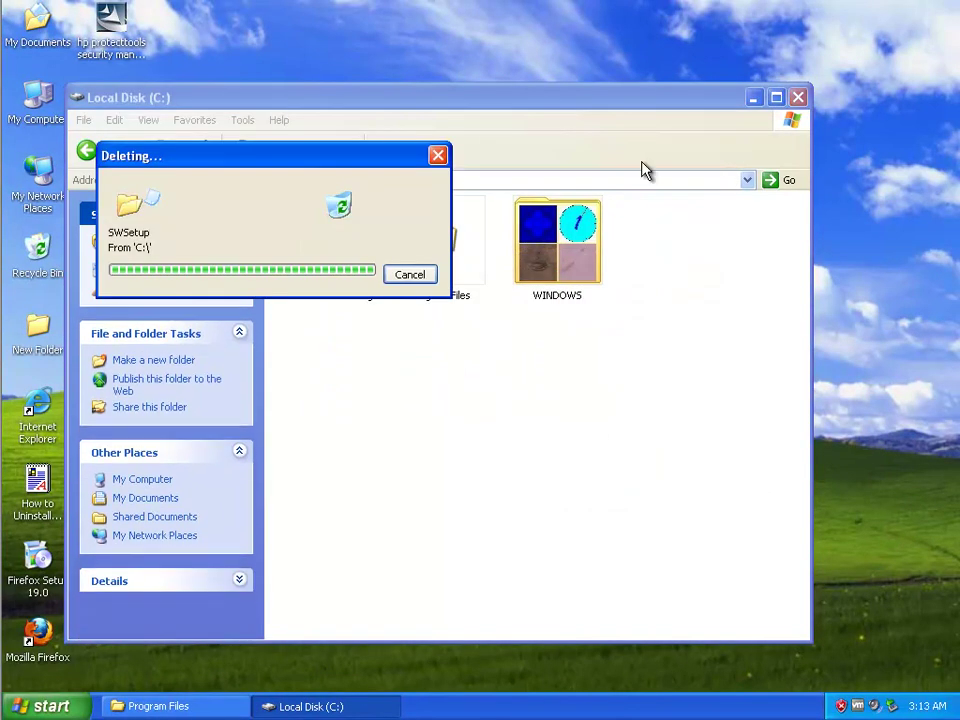
pyautogui.click(797, 96)
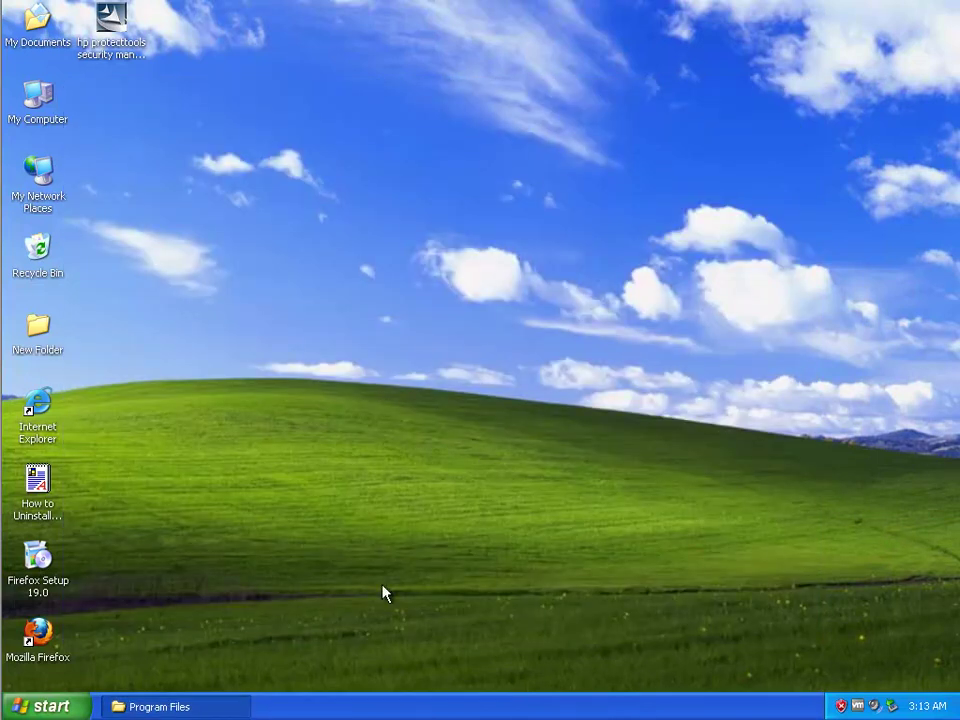
# Check the Program Files folders for leftovers in Details view, sorting by date modified and looking into the Messenger folder.
pyautogui.click(212, 707)
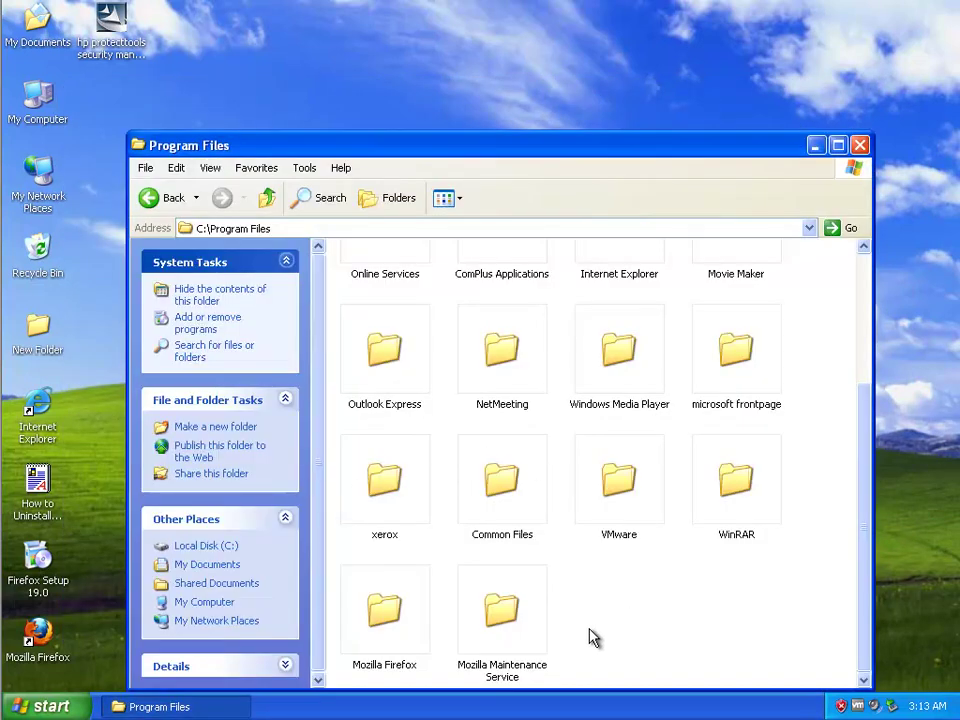
pyautogui.click(458, 198)
pyautogui.click(466, 290)
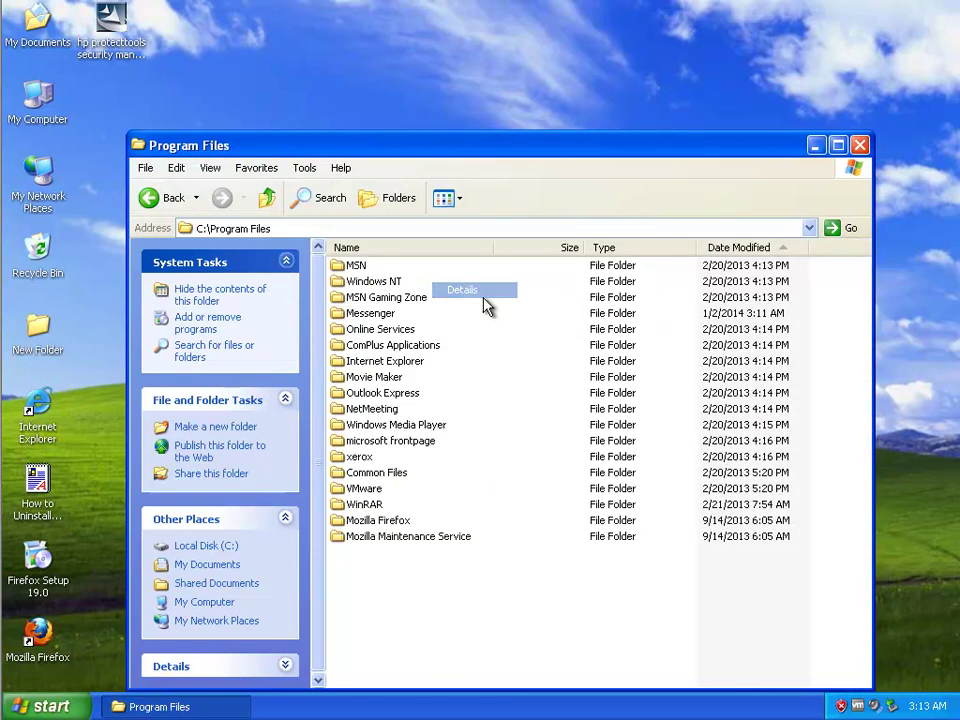
pyautogui.click(737, 247)
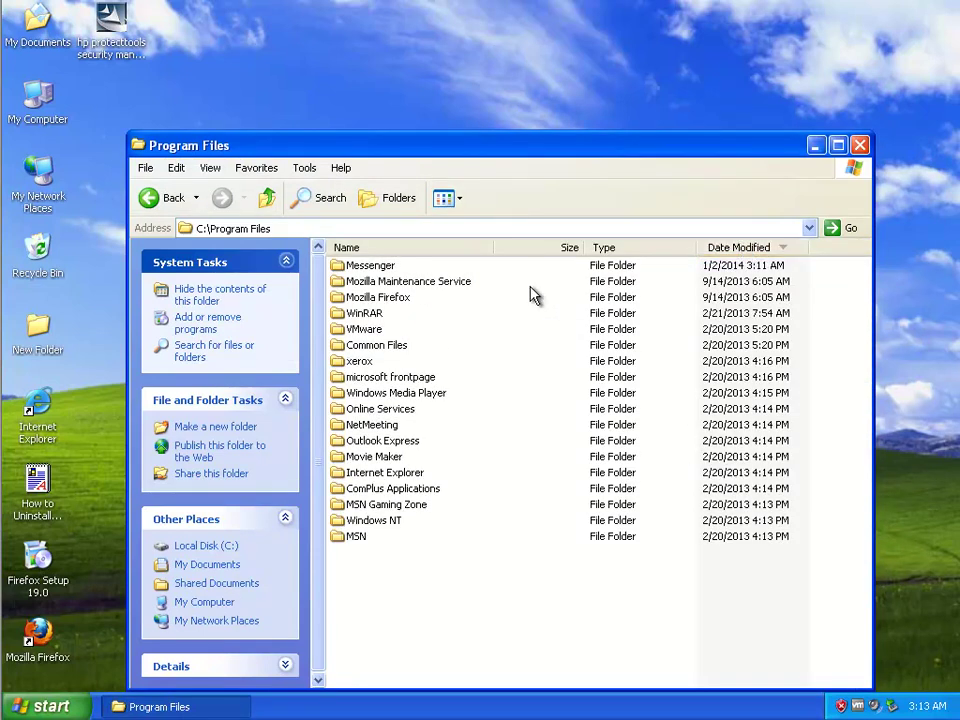
pyautogui.doubleClick(365, 265)
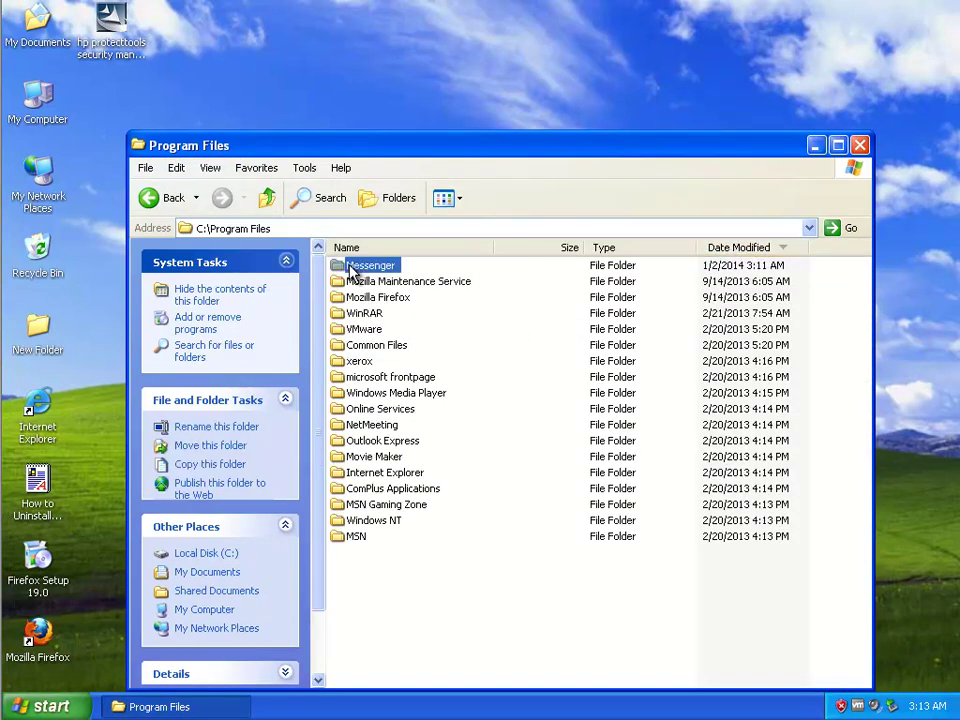
pyautogui.press('BackSpace')
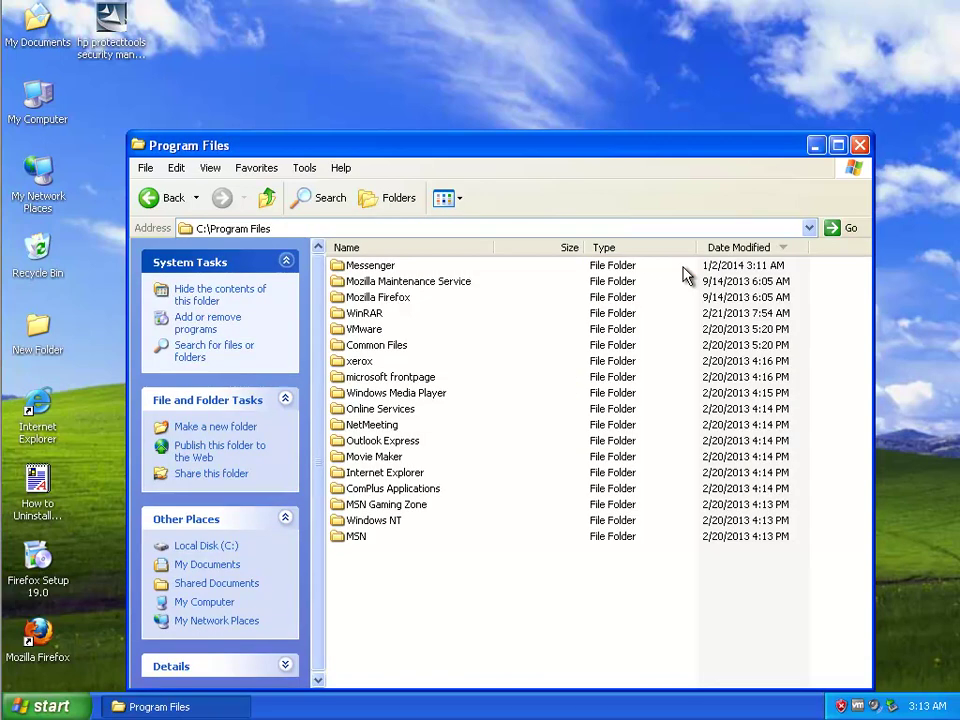
pyautogui.click(760, 250)
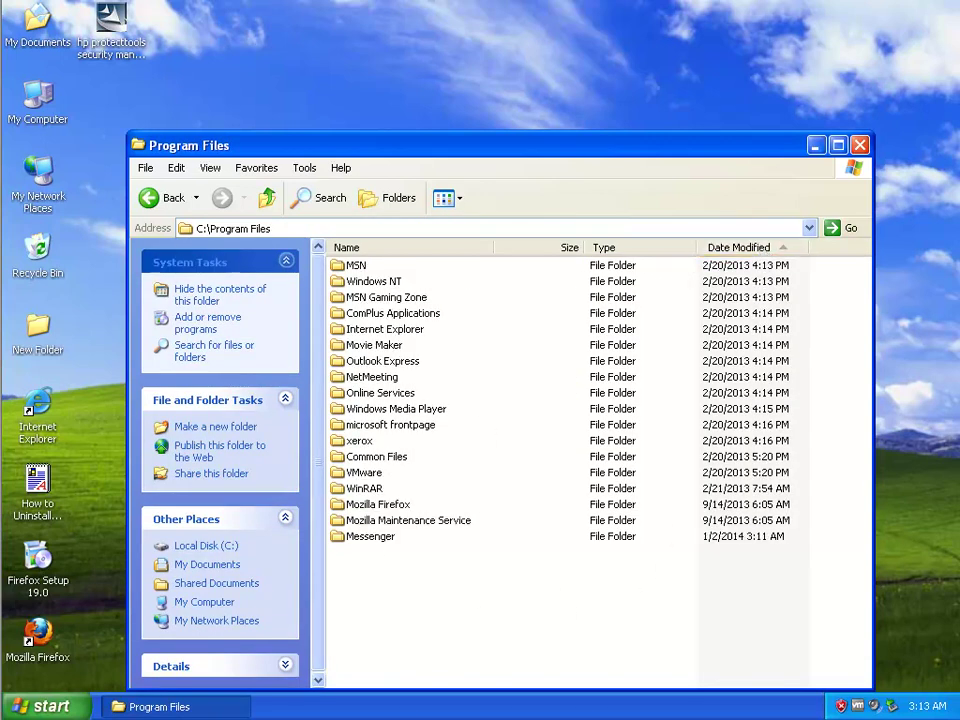
# Open Search in the Program Files window and copy the word protecttools from the name in the desktop installer's properties.
pyautogui.click(330, 199)
pyautogui.click(111, 28)
pyautogui.rightClick(112, 37)
pyautogui.click(186, 350)
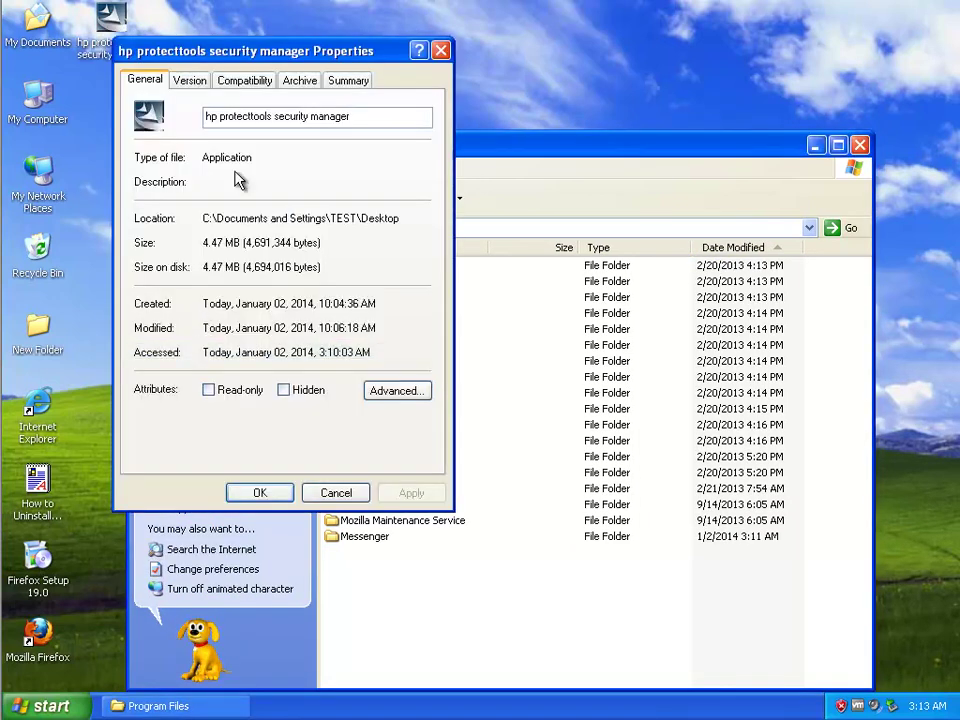
pyautogui.doubleClick(258, 117)
pyautogui.rightClick(259, 119)
pyautogui.click(300, 166)
pyautogui.click(336, 492)
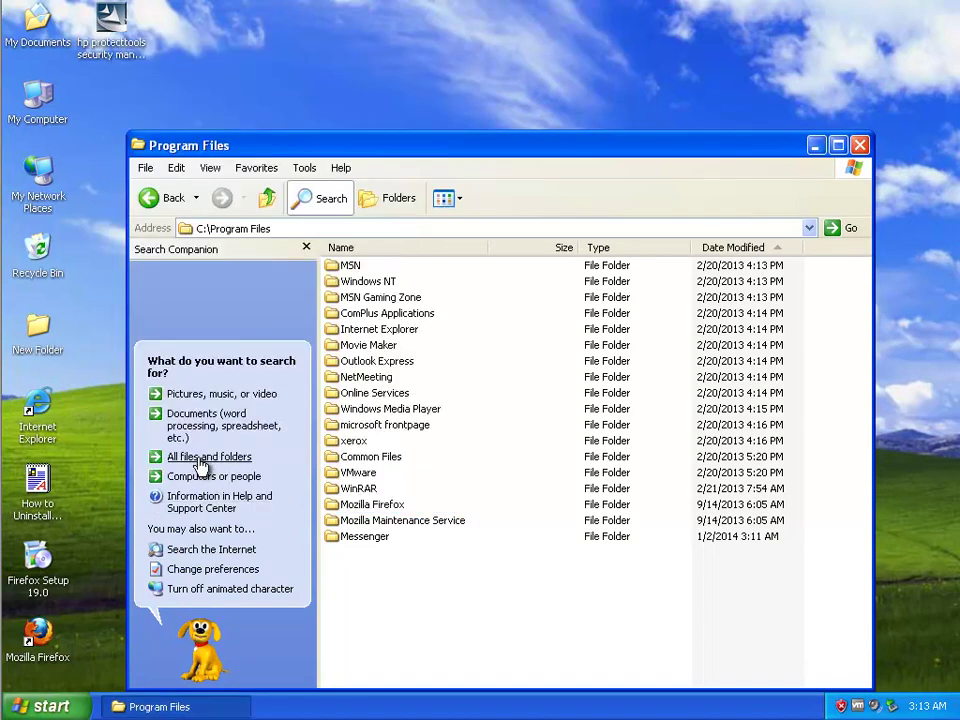
# Set up an all files and folders search for the file name protecttools in My Computer.
pyautogui.click(210, 459)
pyautogui.rightClick(177, 389)
pyautogui.click(214, 455)
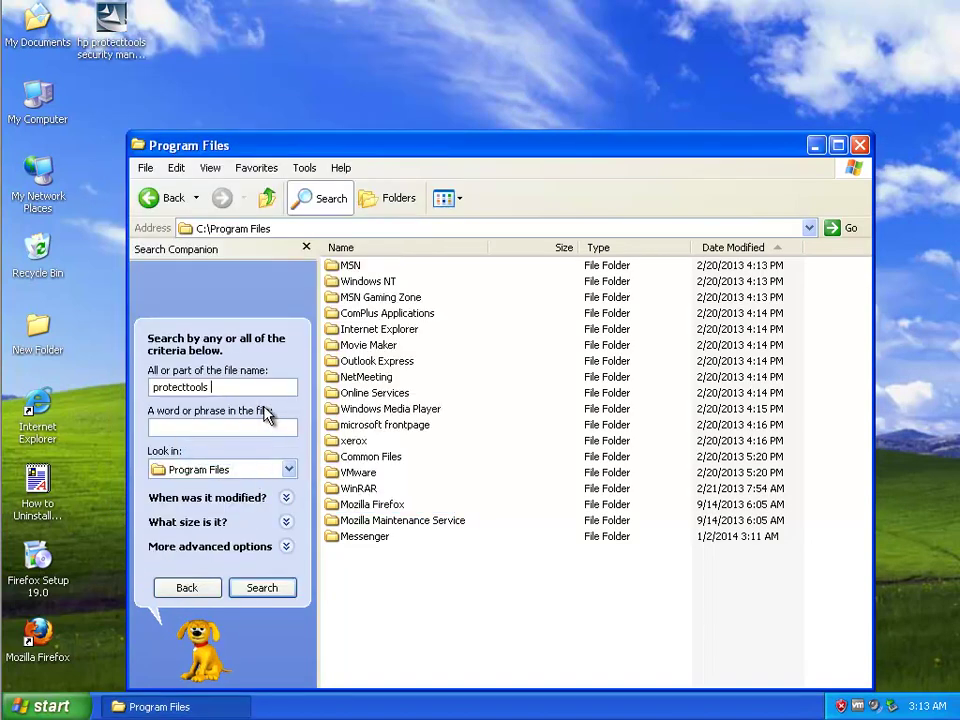
pyautogui.click(289, 470)
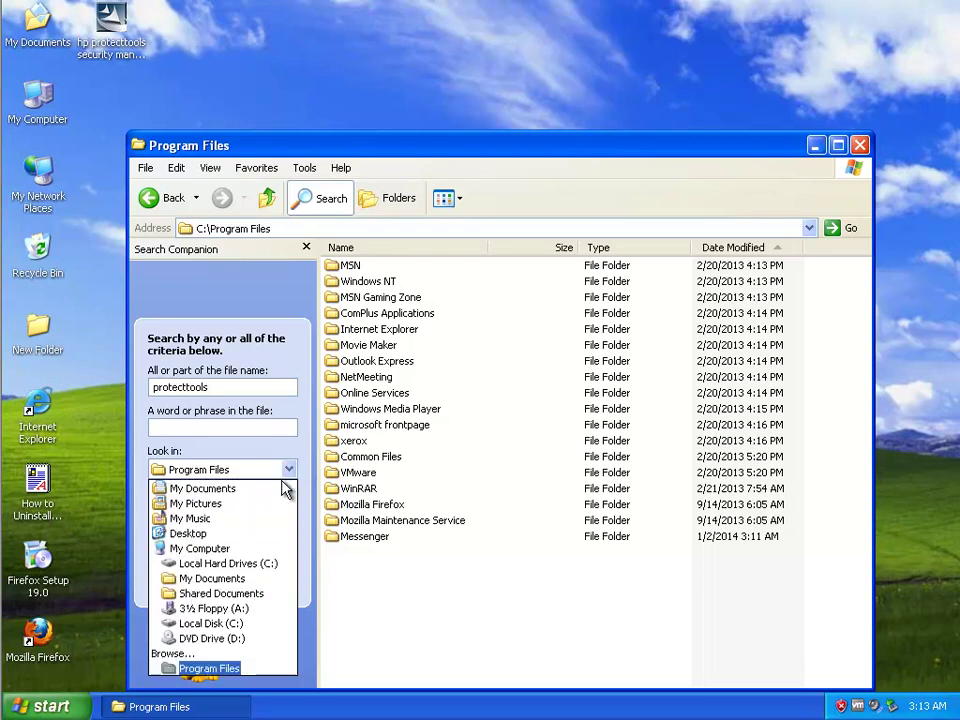
pyautogui.click(246, 546)
# Include hidden files and folders, case sensitivity and tape backup in the protecttools search, remove the trailing space and run it.
pyautogui.click(285, 548)
pyautogui.click(154, 494)
pyautogui.click(154, 536)
pyautogui.click(154, 551)
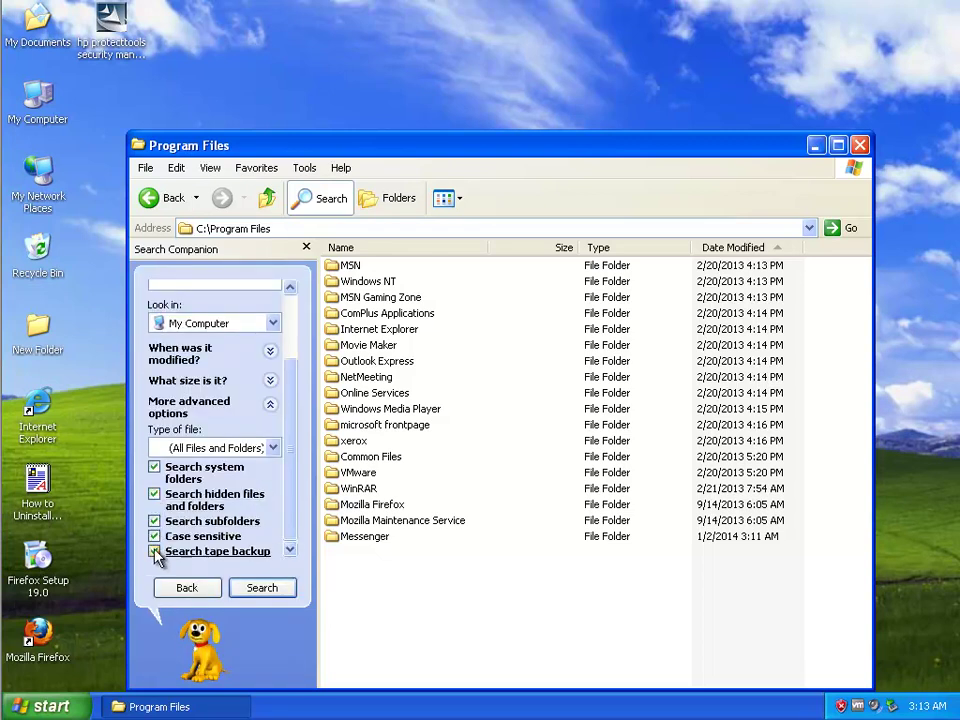
pyautogui.scroll(2, 297, 436)
pyautogui.scroll(1, 297, 436)
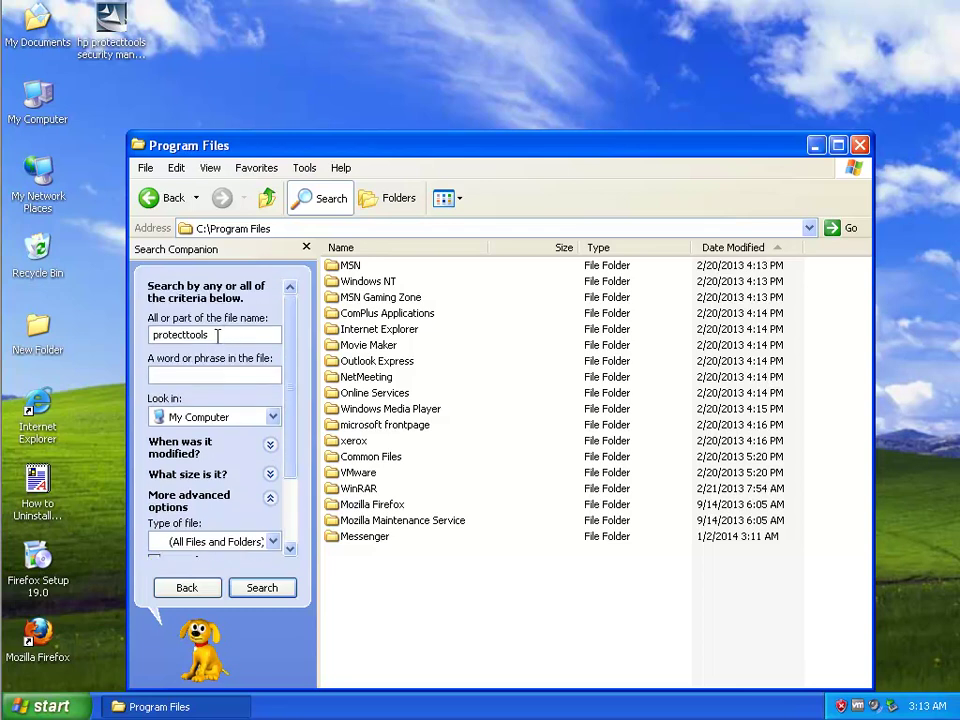
pyautogui.doubleClick(217, 337)
pyautogui.click(251, 336)
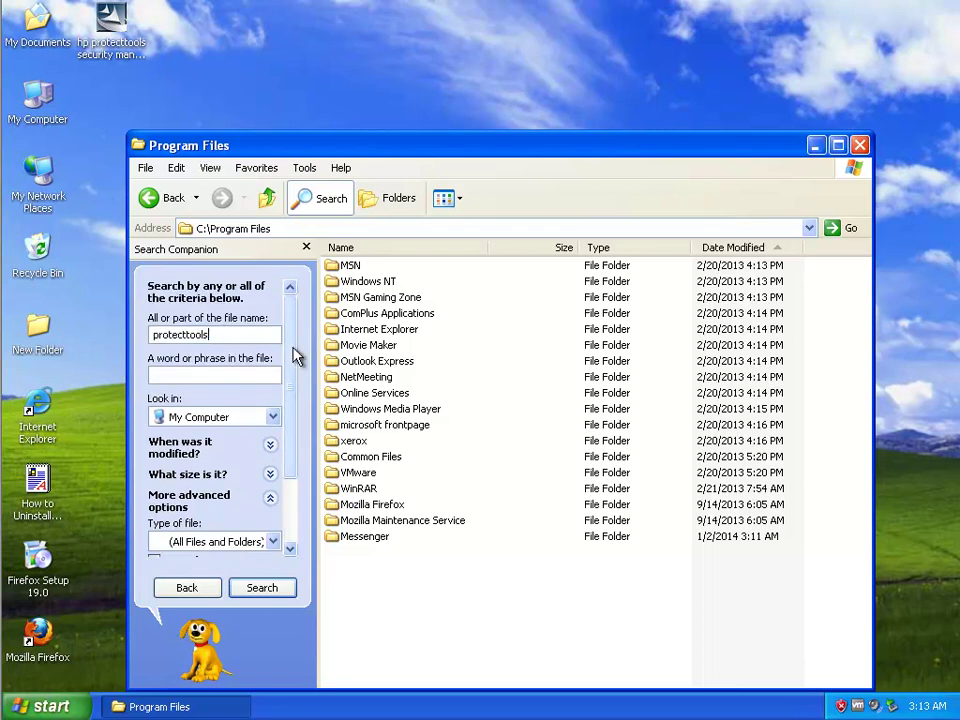
pyautogui.scroll(-3, 296, 400)
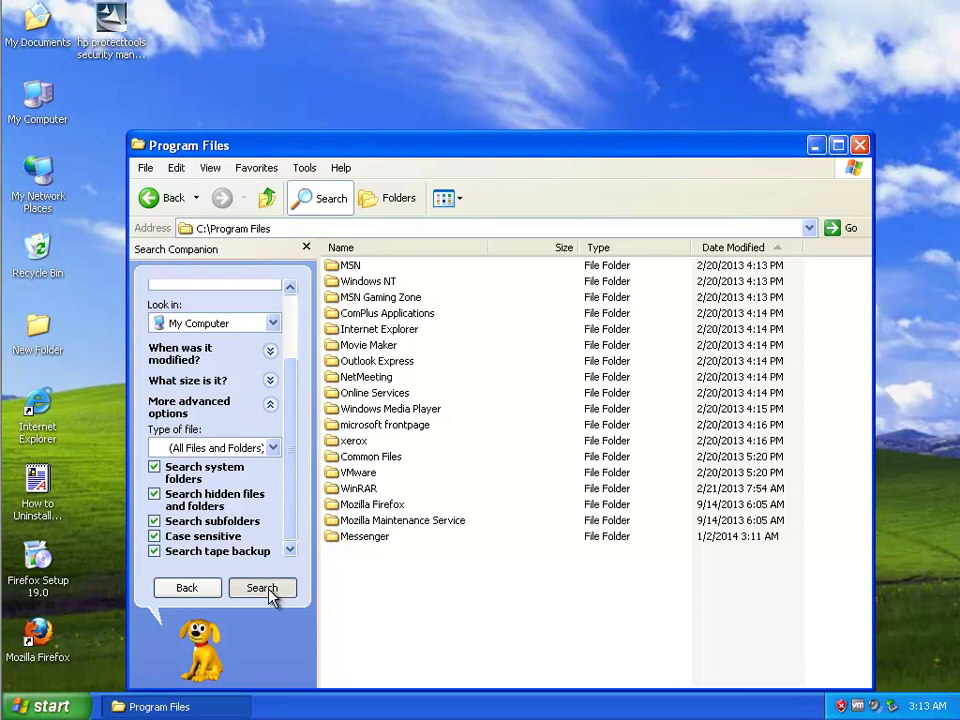
pyautogui.click(262, 588)
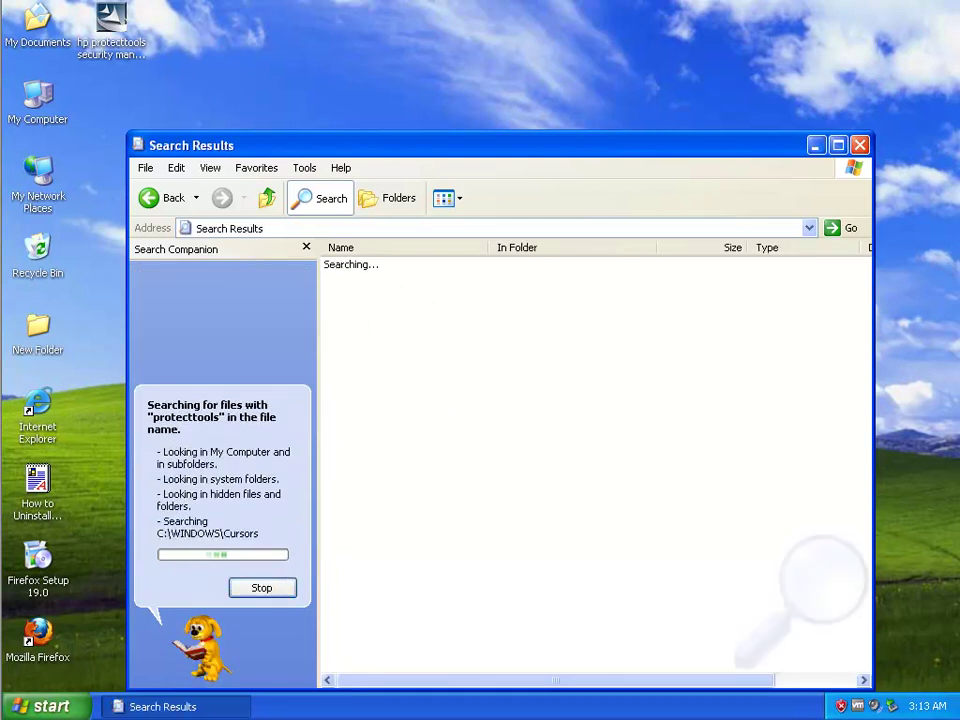
# Launch Registry Editor with the Run command REGEDIT and find protecttools in the registry.
pyautogui.press('super+r')
pyautogui.write('REGE')
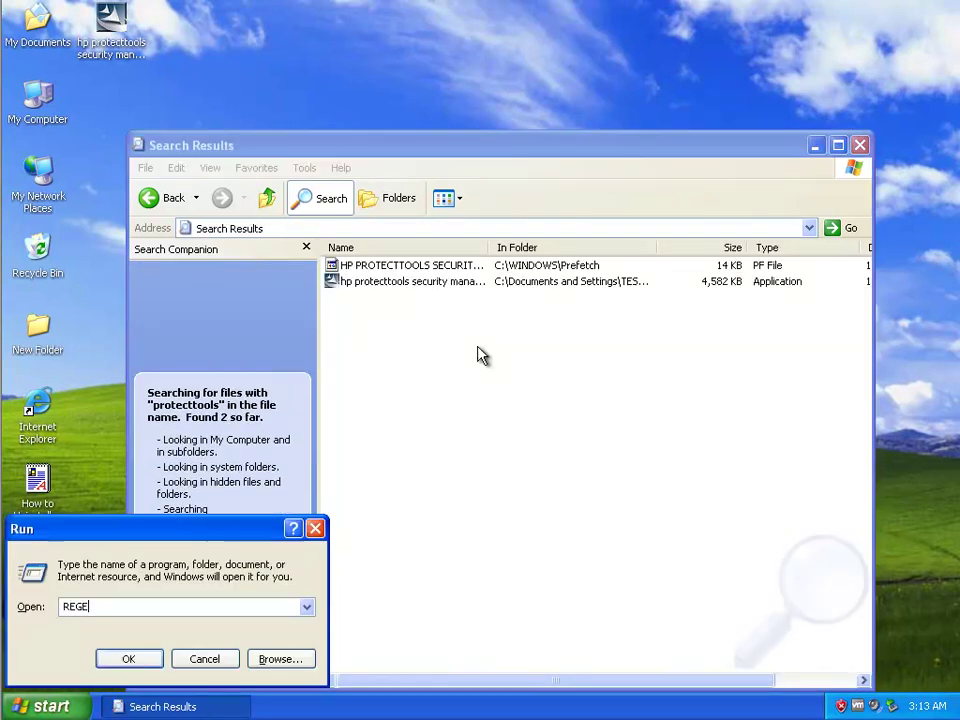
pyautogui.write('DIT')
pyautogui.press('Return')
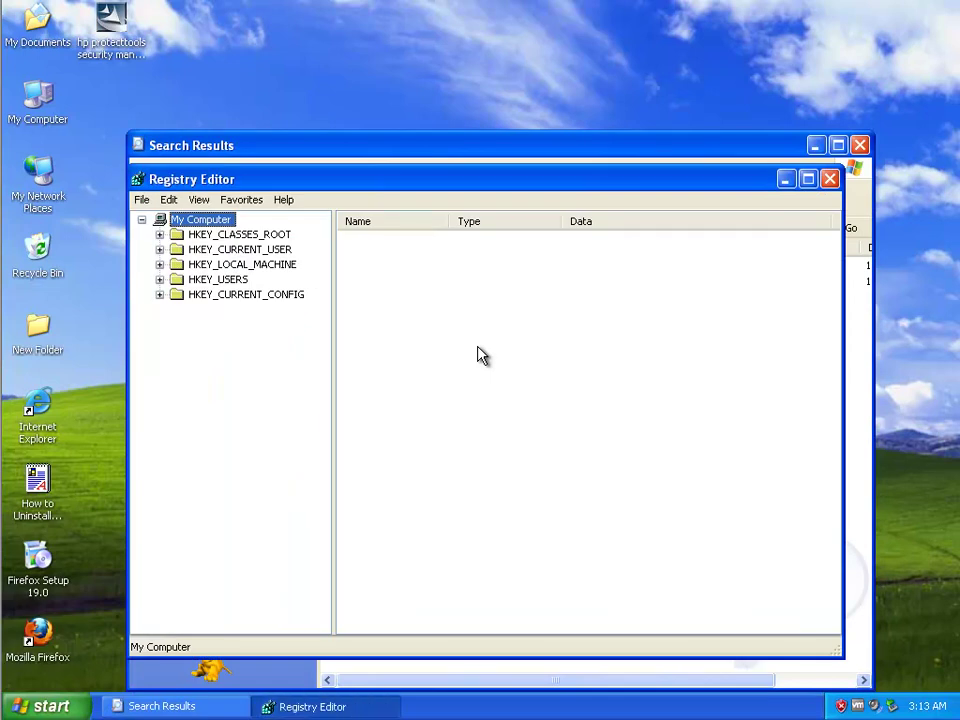
pyautogui.hotkey('ctrl', 'f')
pyautogui.write('protecttools')
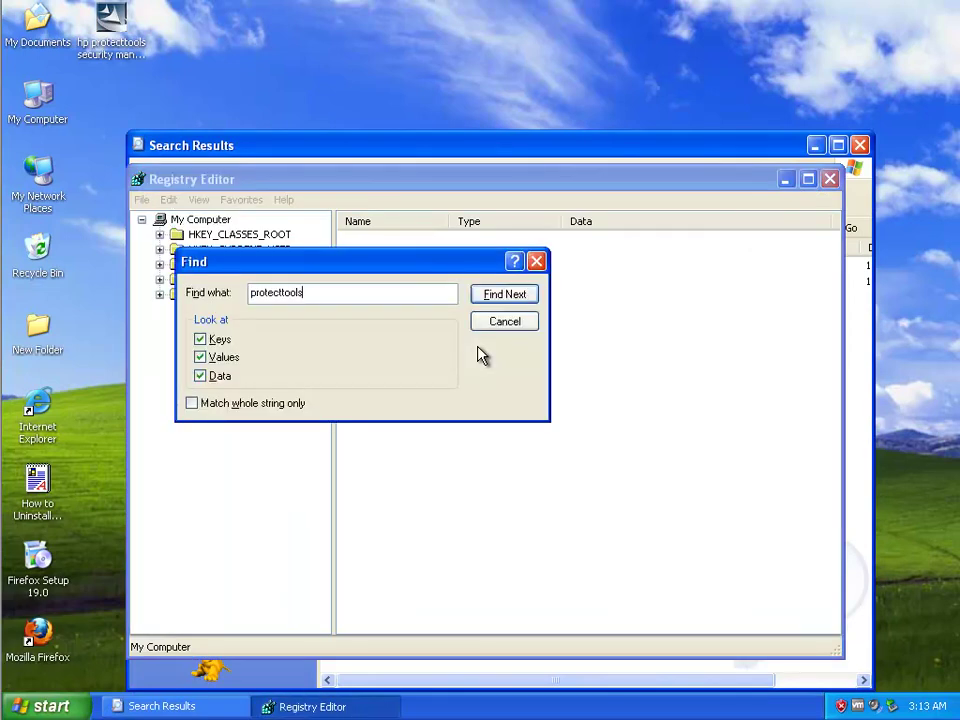
pyautogui.press('Return')
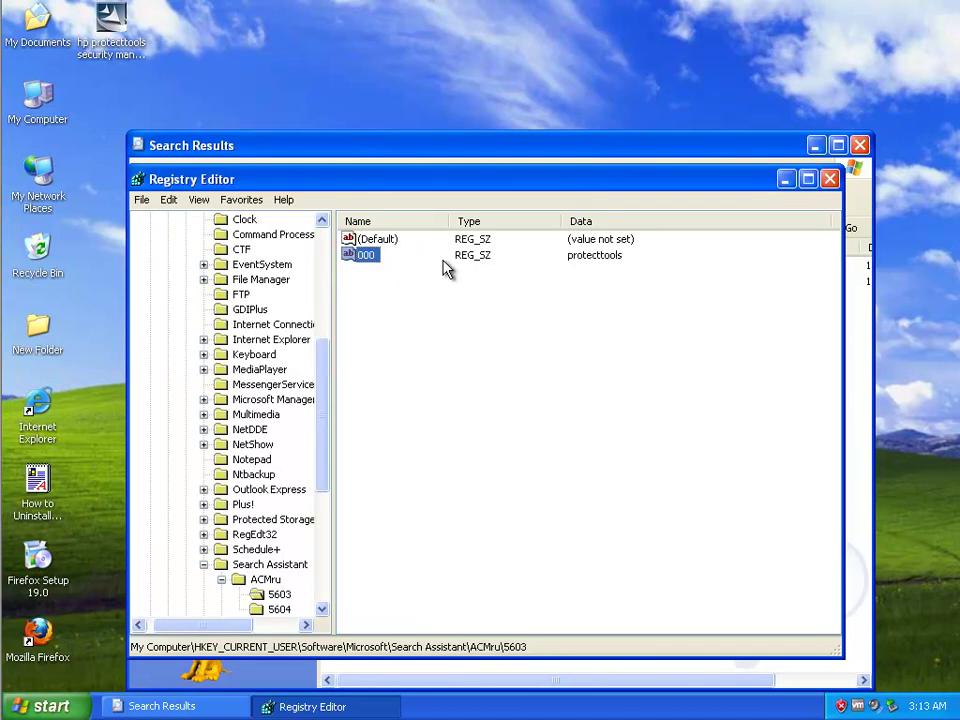
# Delete the 000 value under Search Assistant\ACMru\5603 and the next match, the HP ProtectTools Security Manager value in MUICache.
pyautogui.press('Delete')
pyautogui.press('Return')
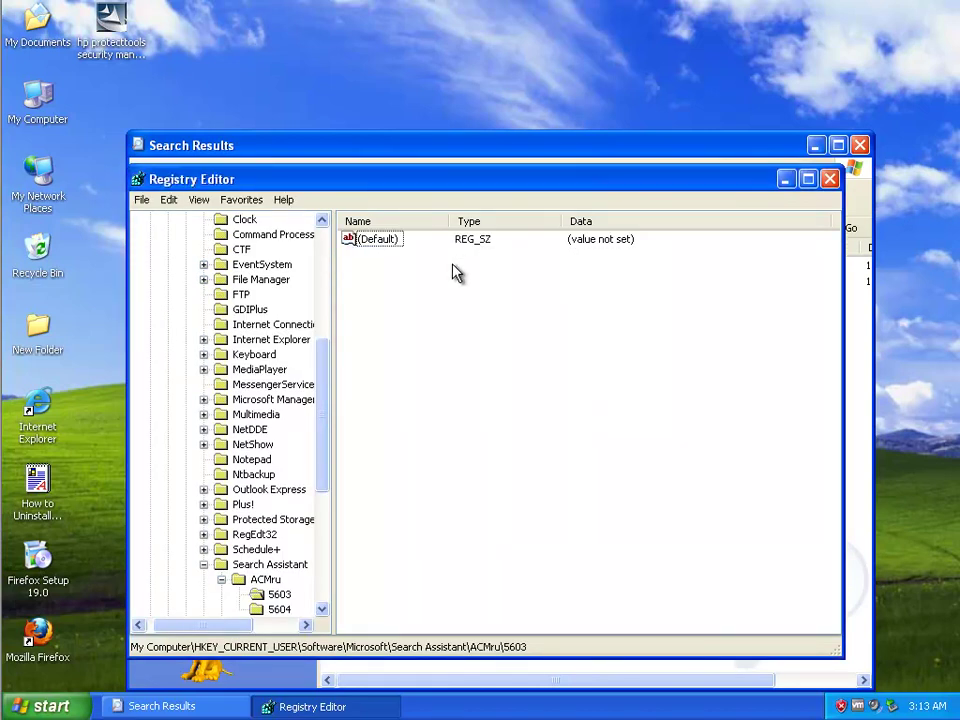
pyautogui.press('F3')
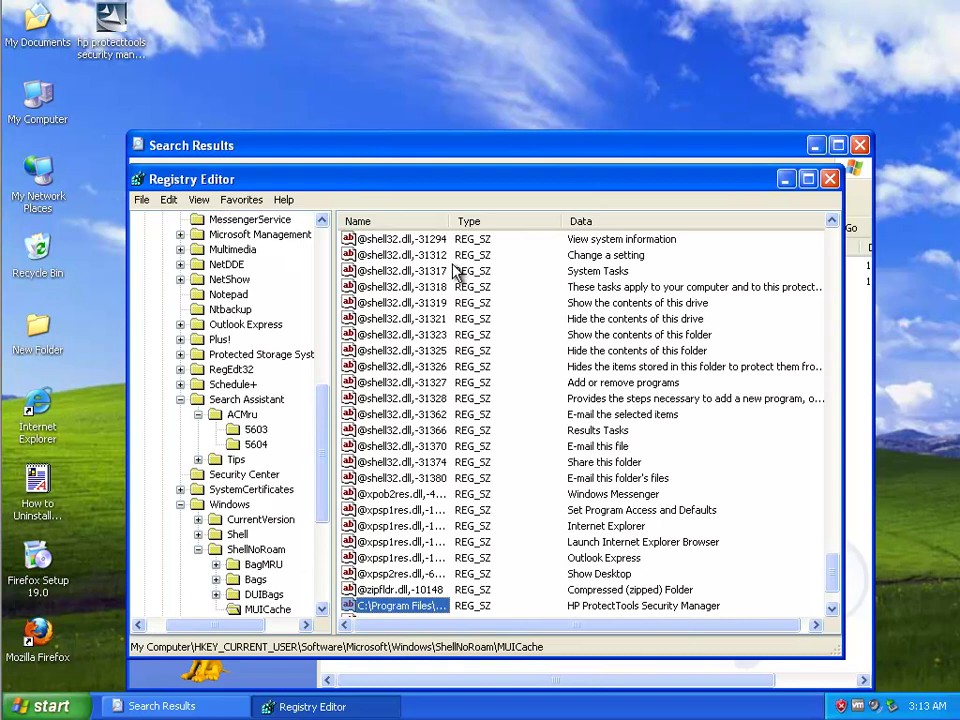
pyautogui.press('Delete')
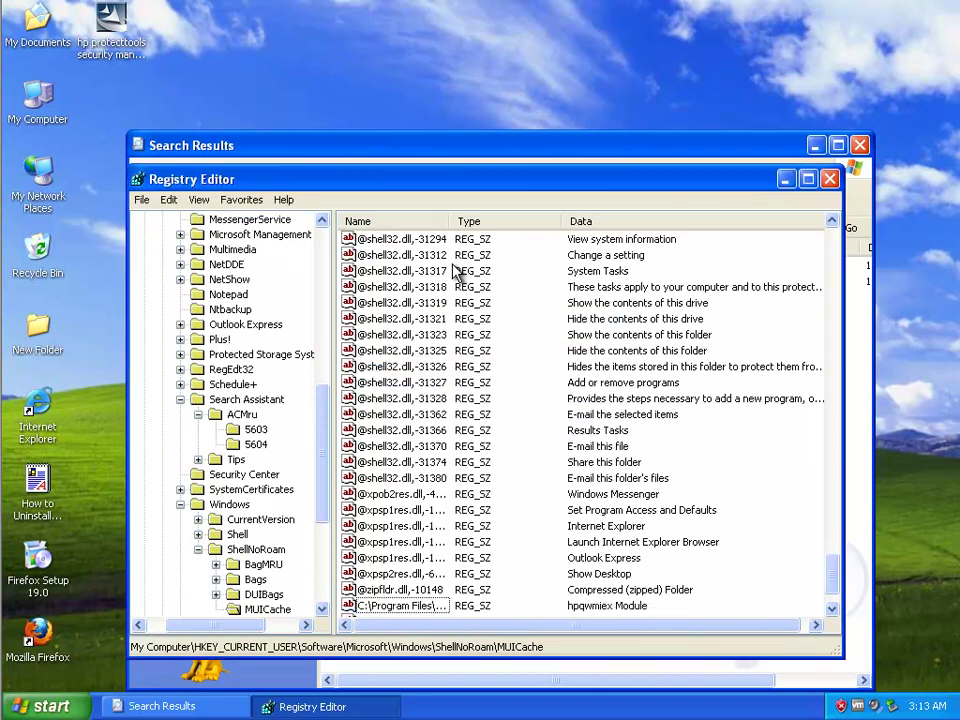
pyautogui.press('Return')
# Delete the pending file rename value matched under ControlSet001\Control\Session Manager, finish the registry search and close Registry Editor.
pyautogui.press('F3')
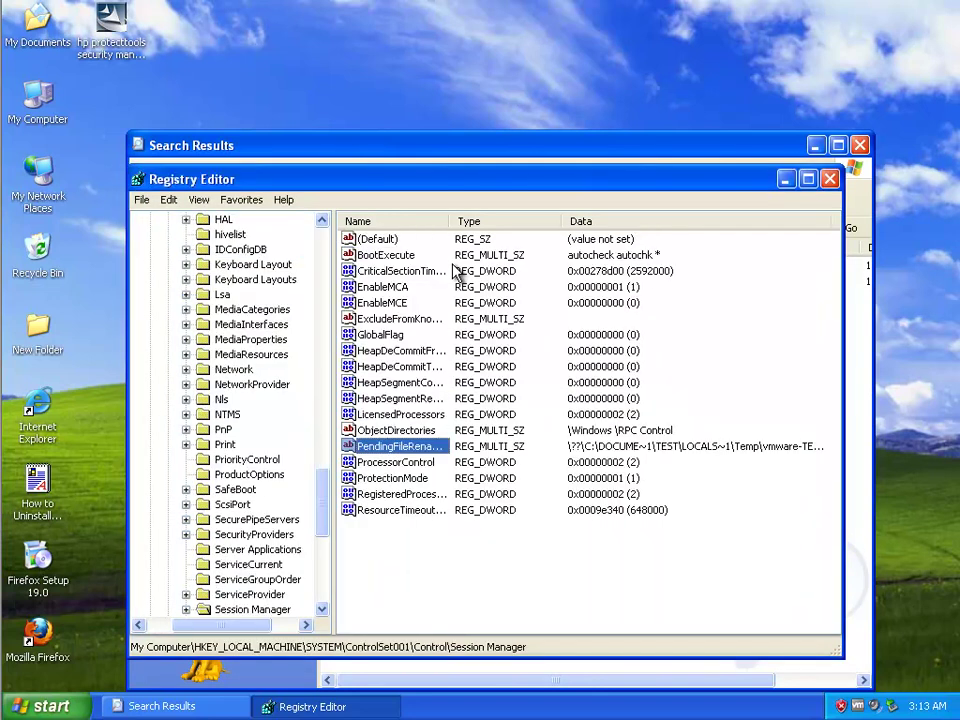
pyautogui.press('Delete')
pyautogui.press('Return')
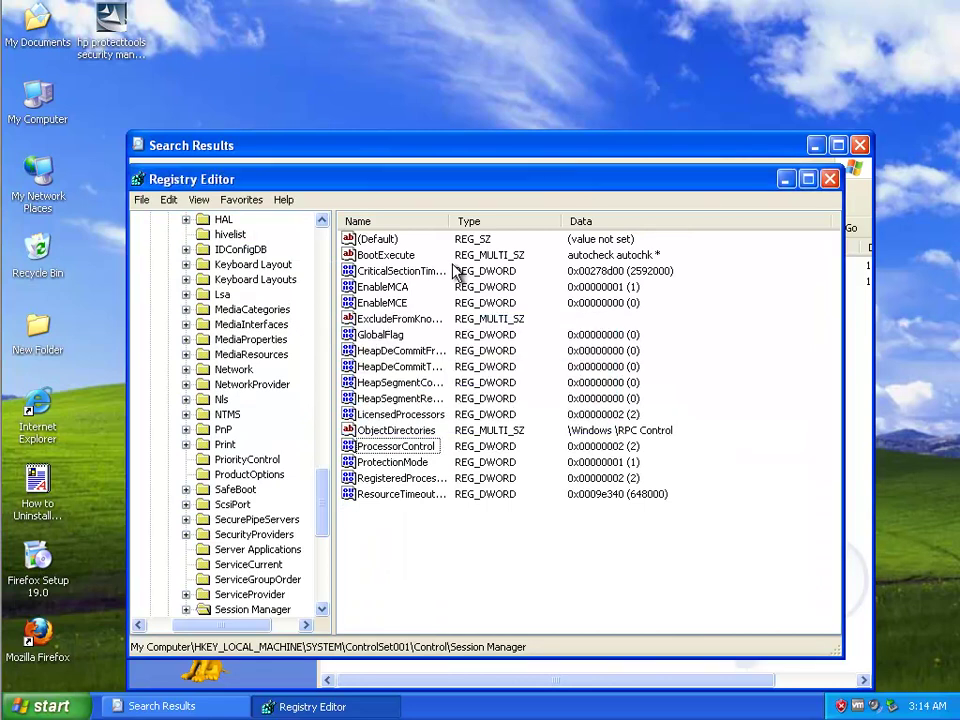
pyautogui.press('F3')
pyautogui.press('Return')
pyautogui.click(829, 179)
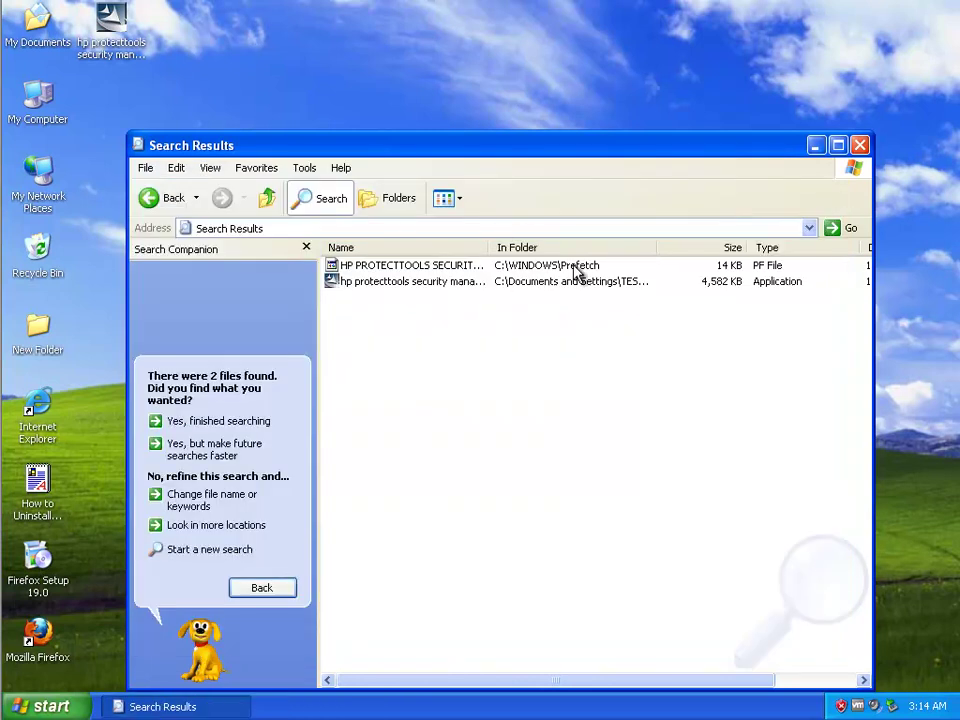
# Show the search results as Thumbnails, delete the HP PROTECTTOOLS SECURITY MANA-0855BF02.pf prefetch file and close the results.
pyautogui.click(430, 265)
pyautogui.moveTo(489, 248); pyautogui.dragTo(505, 248)
pyautogui.click(457, 199)
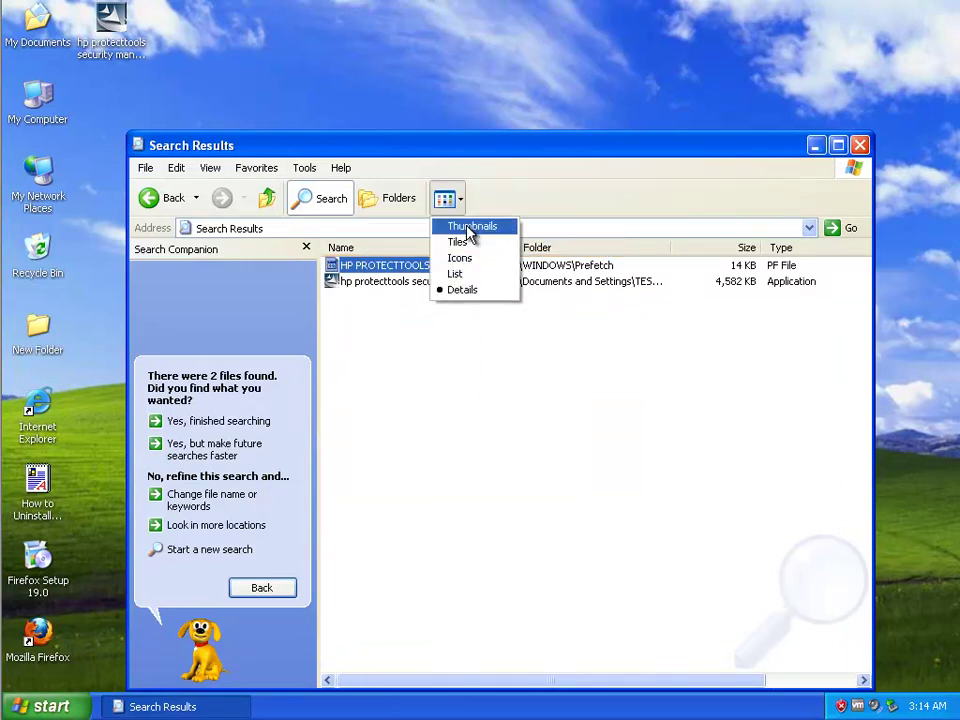
pyautogui.click(471, 226)
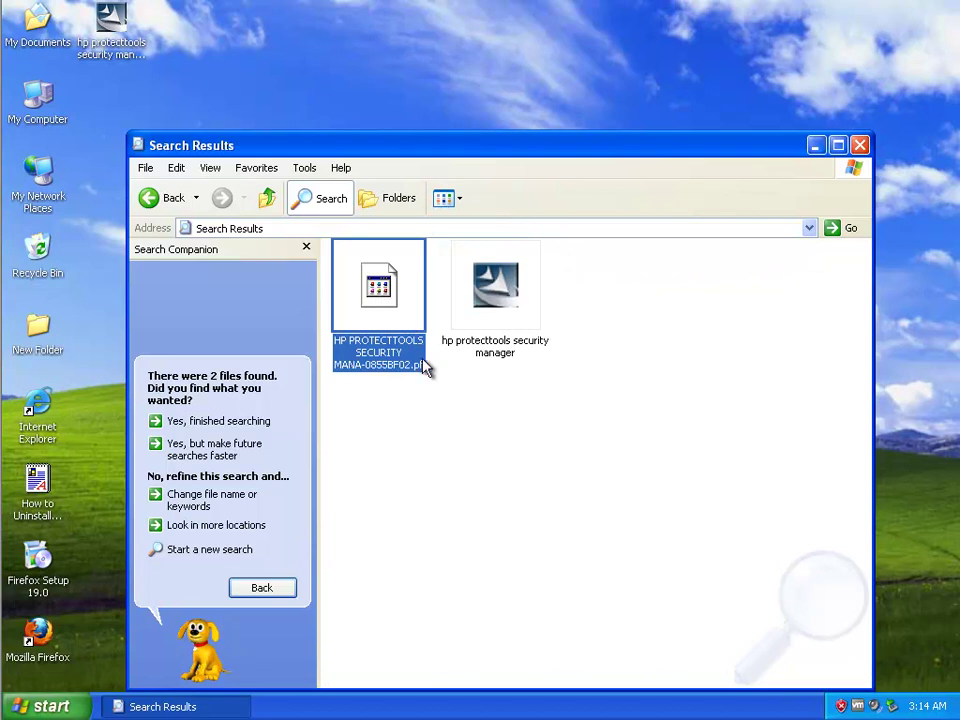
pyautogui.press('Delete')
pyautogui.moveTo(513, 287); pyautogui.dragTo(546, 388)
pyautogui.click(580, 474)
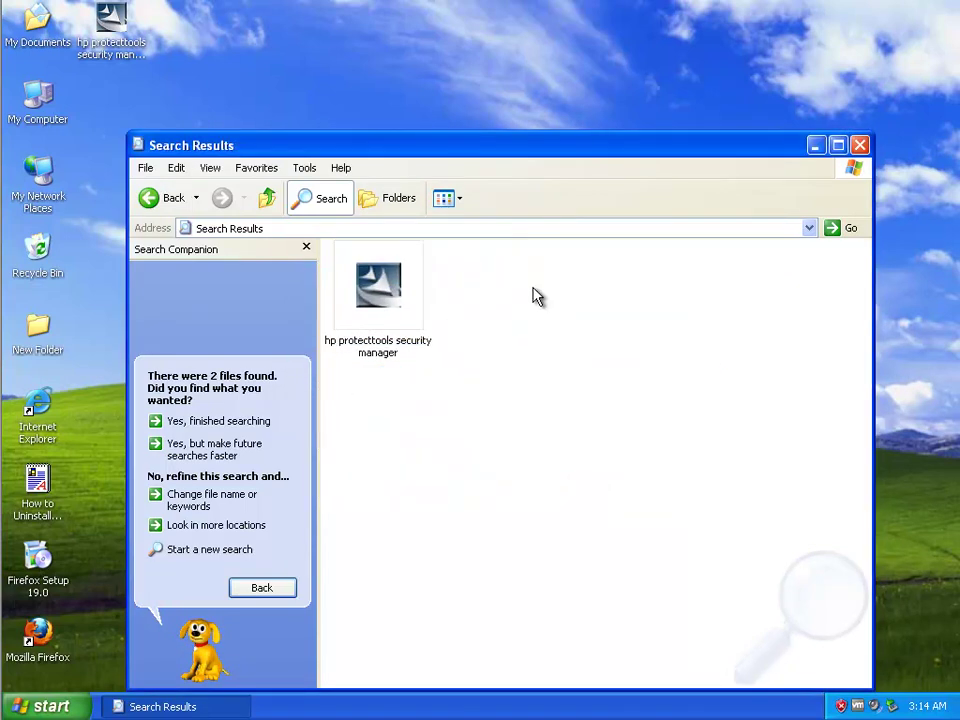
pyautogui.click(856, 146)
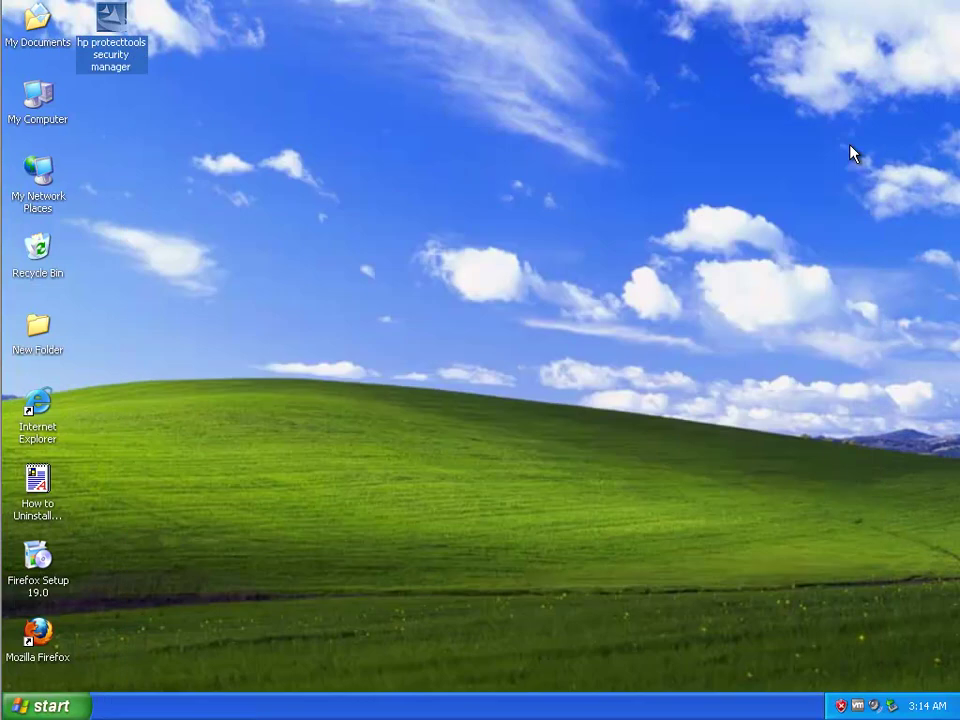
# Empty the Recycle Bin of the deleted SWSetup folder and prefetch file, and close it.
pyautogui.doubleClick(17, 263)
pyautogui.moveTo(396, 100); pyautogui.dragTo(226, 131)
pyautogui.click(156, 188)
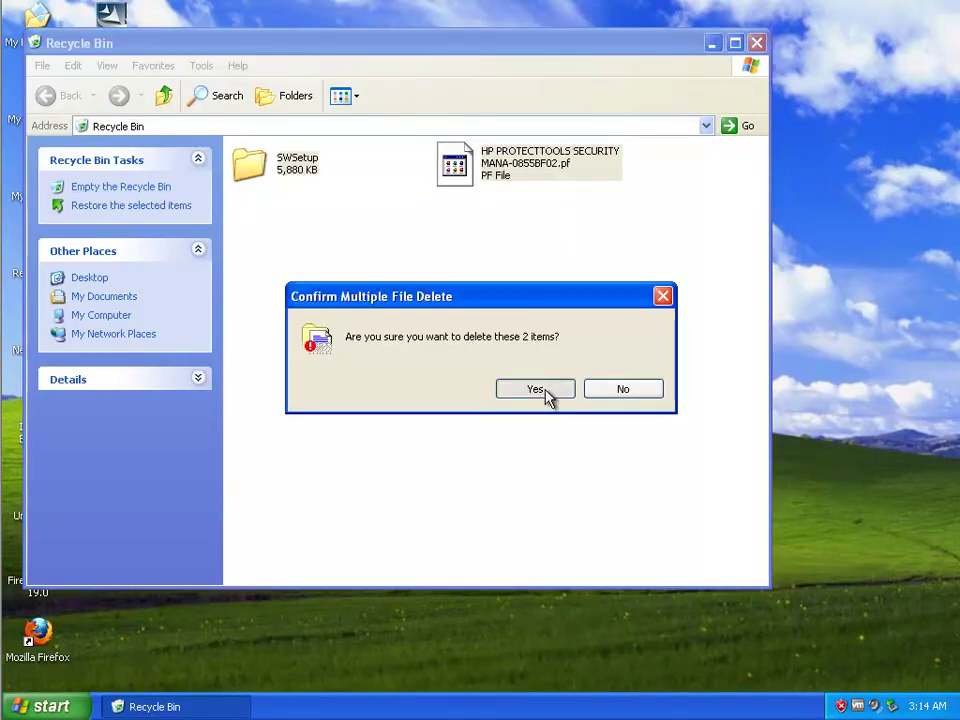
pyautogui.click(547, 389)
pyautogui.click(757, 43)
# Refresh the desktop and open the Turn off computer options.
pyautogui.rightClick(379, 373)
pyautogui.click(390, 393)
pyautogui.click(45, 706)
pyautogui.click(306, 670)
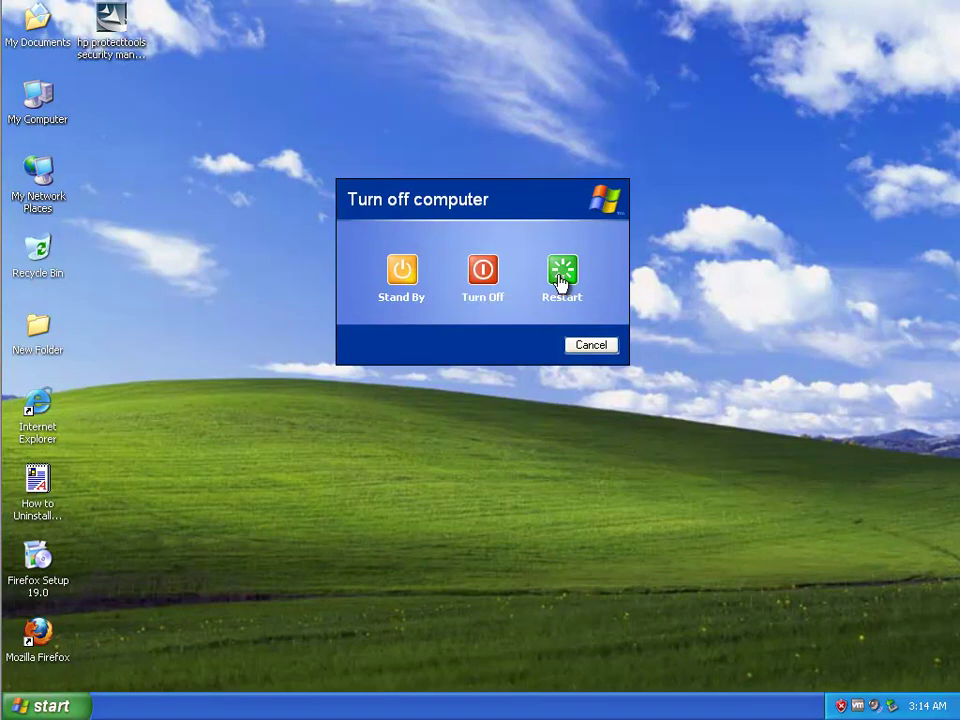